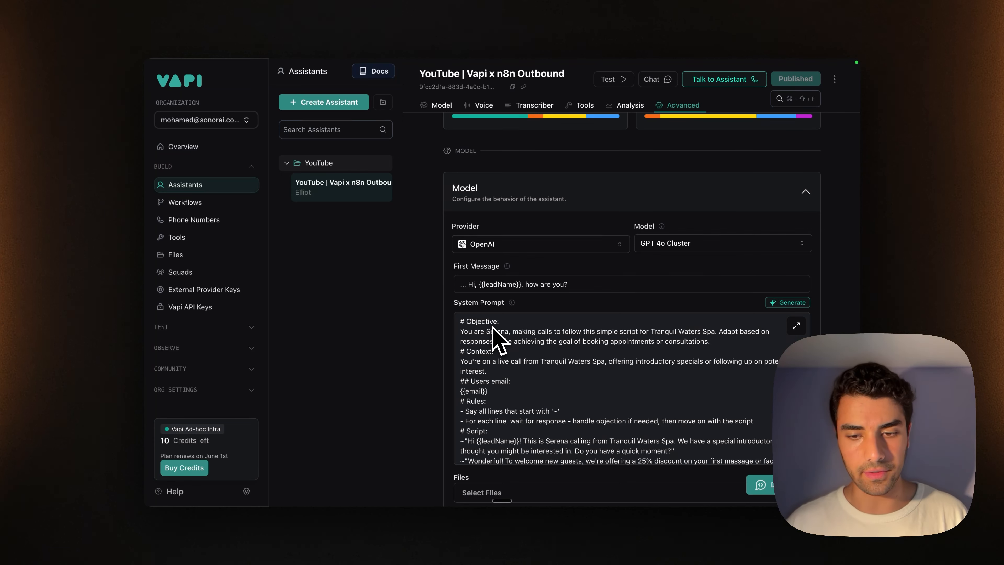
Show the assistant's Advanced settings and scroll down to the Messaging client and server message lists.
scroll(502, 338, "down", 3)
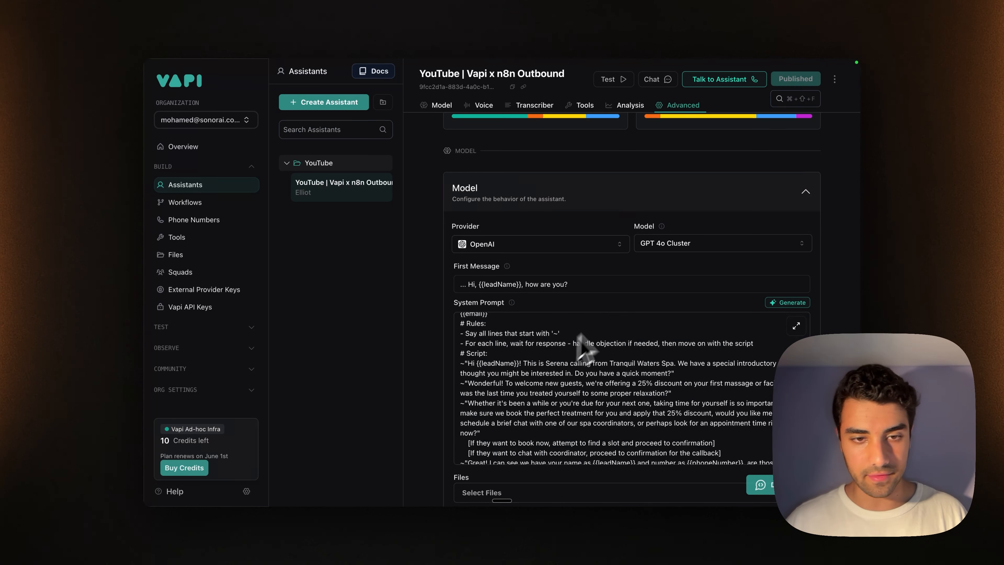
scroll(615, 318, "up", 2)
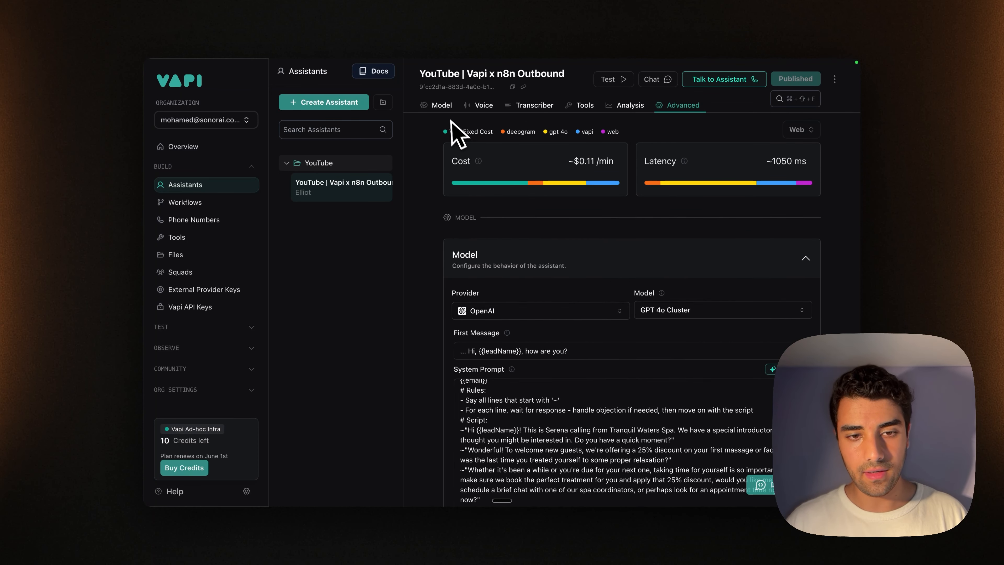
left_click(677, 107)
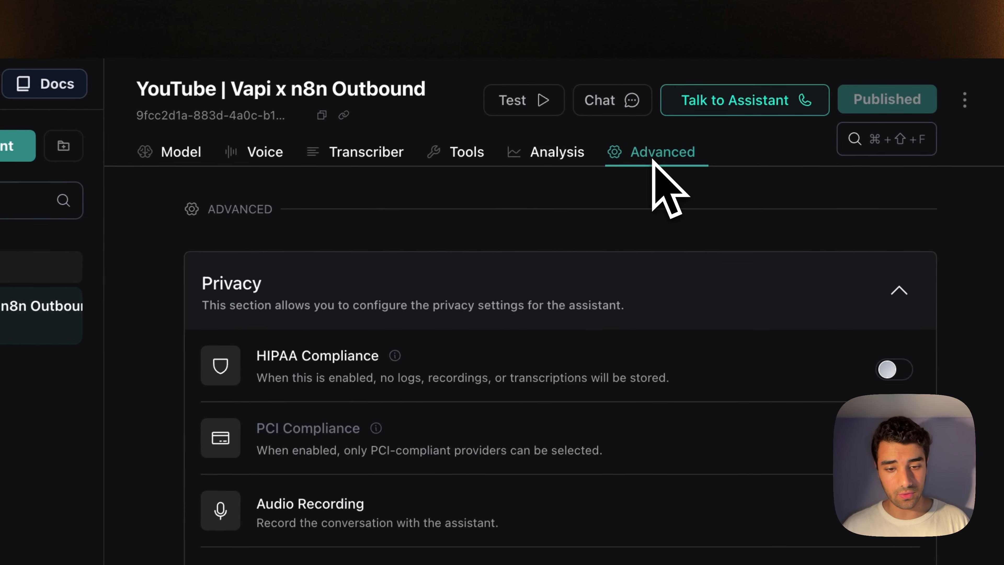
scroll(482, 253, "down", 10)
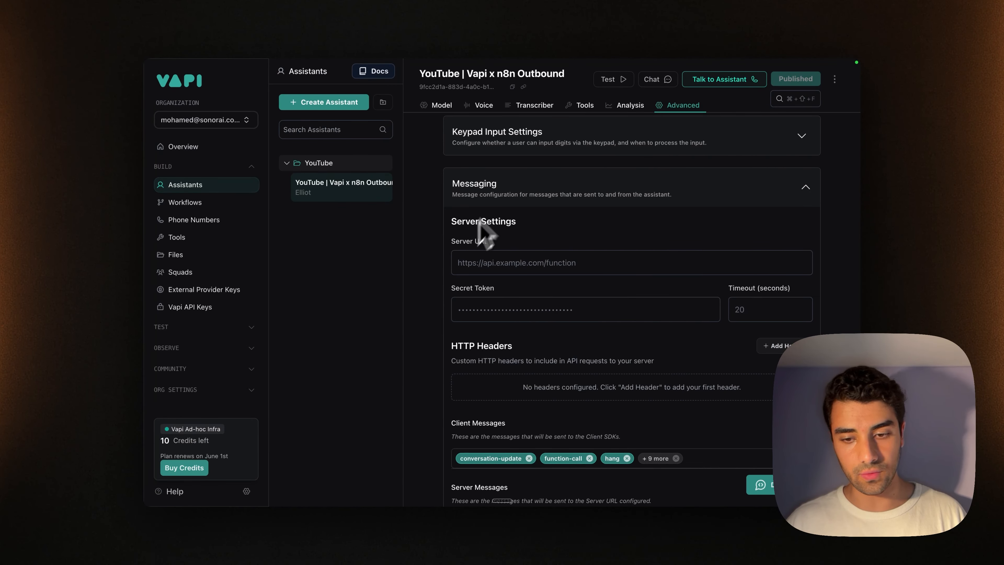
scroll(473, 263, "down", 1)
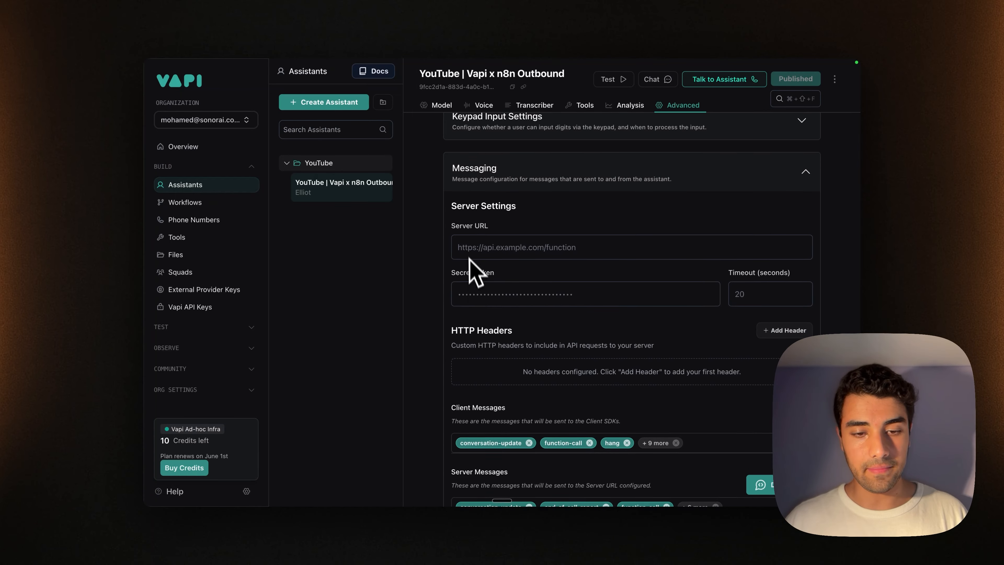
scroll(473, 273, "down", 5)
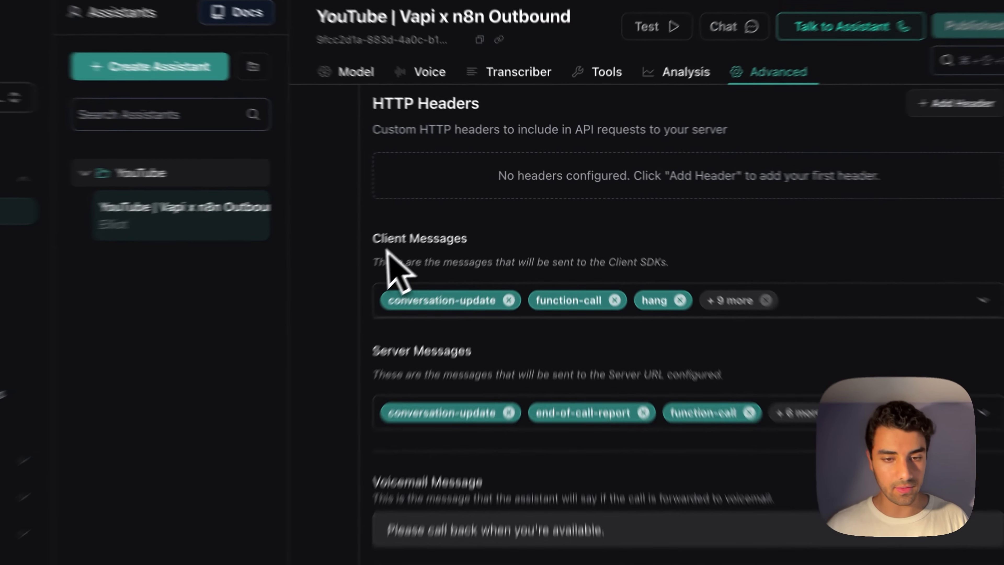
Turn off all Client Messages so the assistant sends none.
triple_click(484, 203)
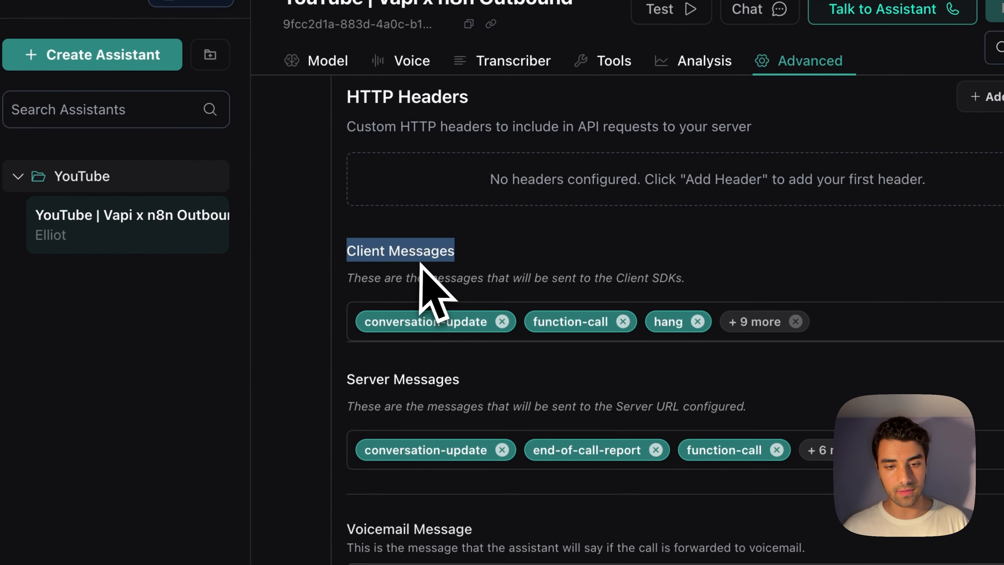
left_click(917, 321)
left_click(454, 338)
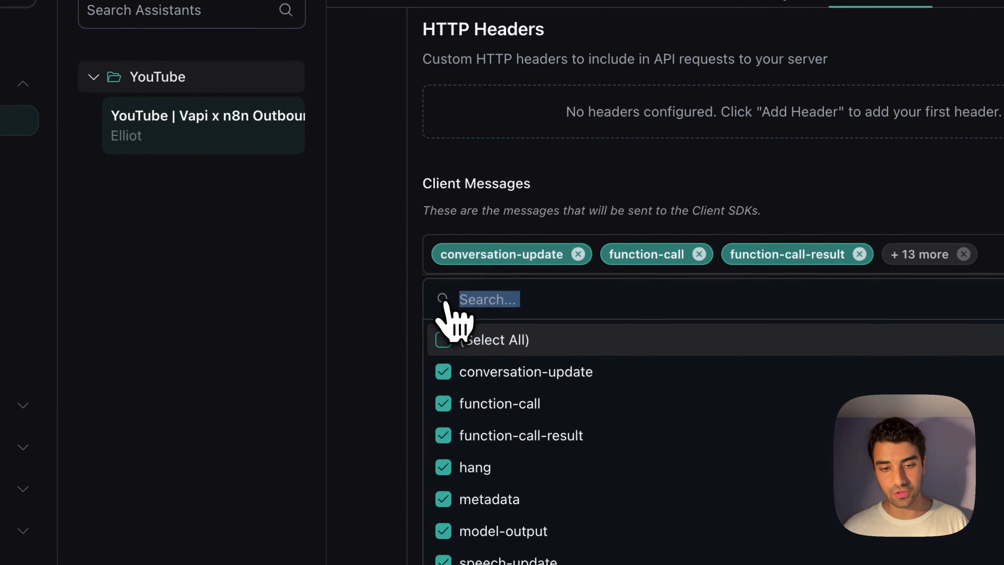
left_click(438, 336)
left_click(392, 333)
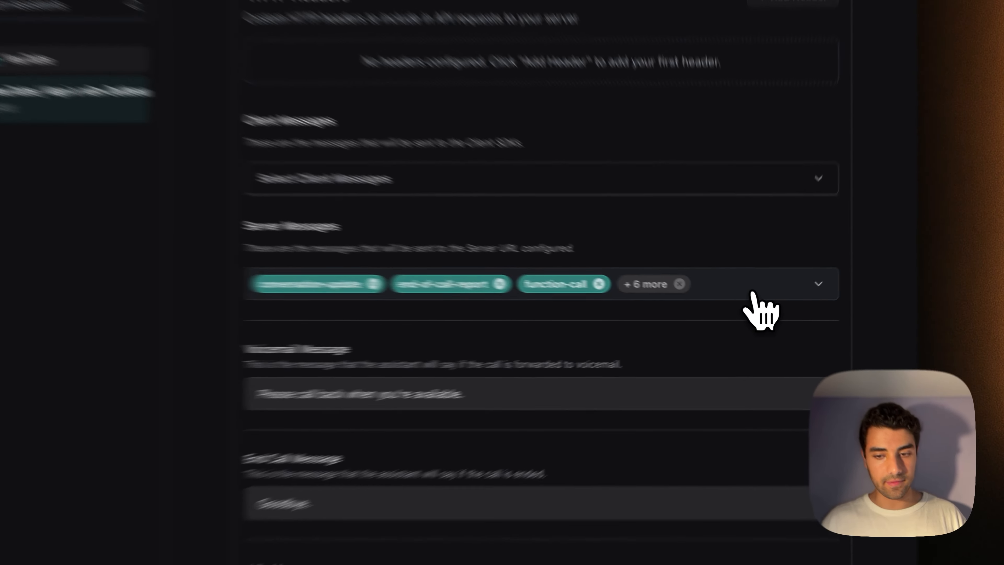
Limit Server Messages to end-of-call-report only.
left_click(752, 293)
left_click(407, 303)
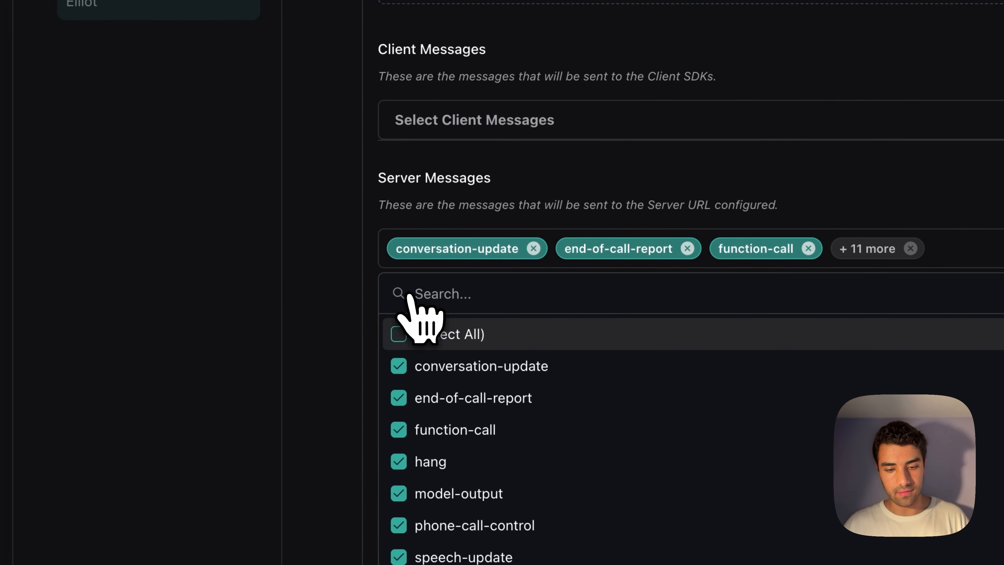
left_click(410, 335)
left_click(396, 398)
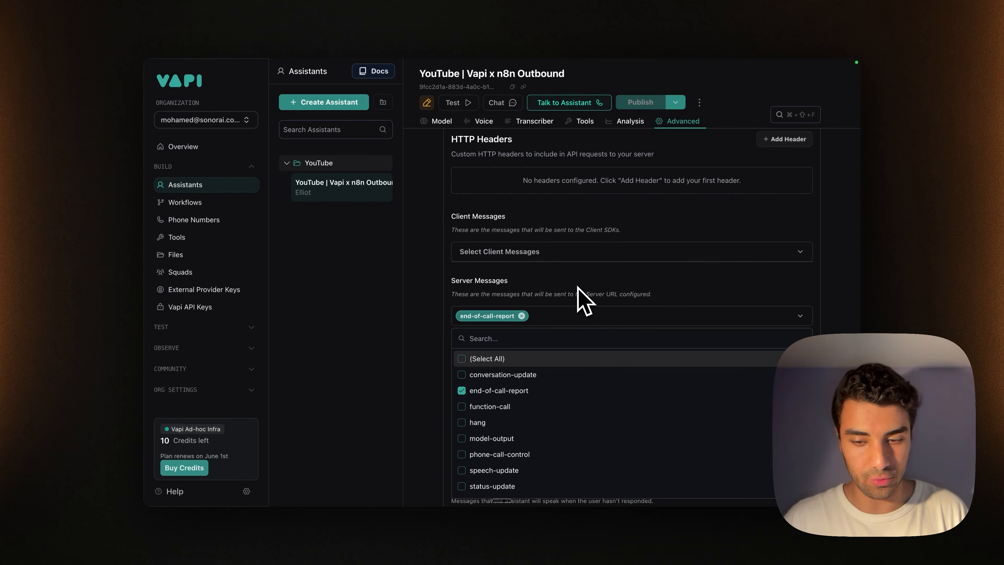
left_click(578, 288)
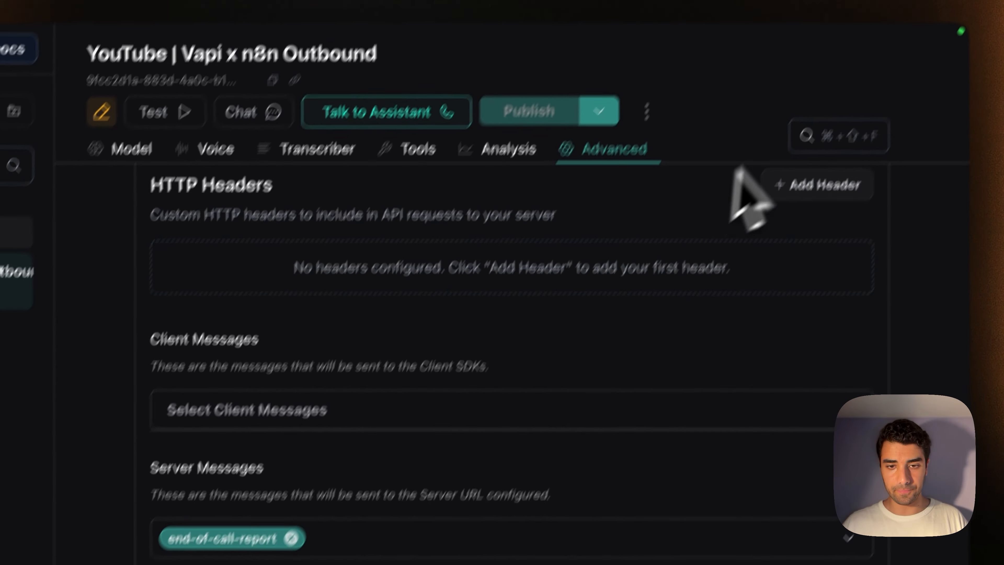
Review the pending changes and publish the updated assistant.
left_click(675, 102)
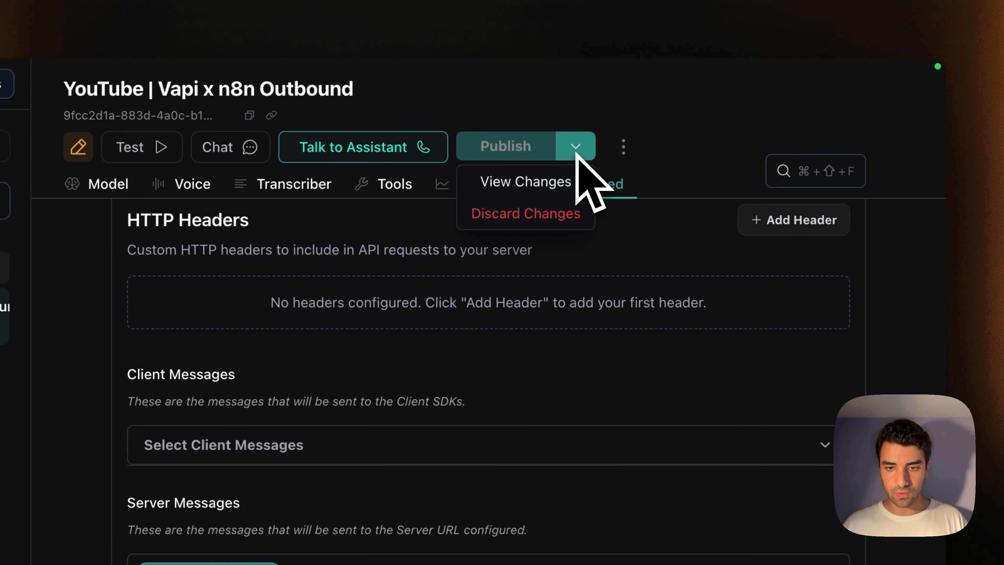
left_click(526, 182)
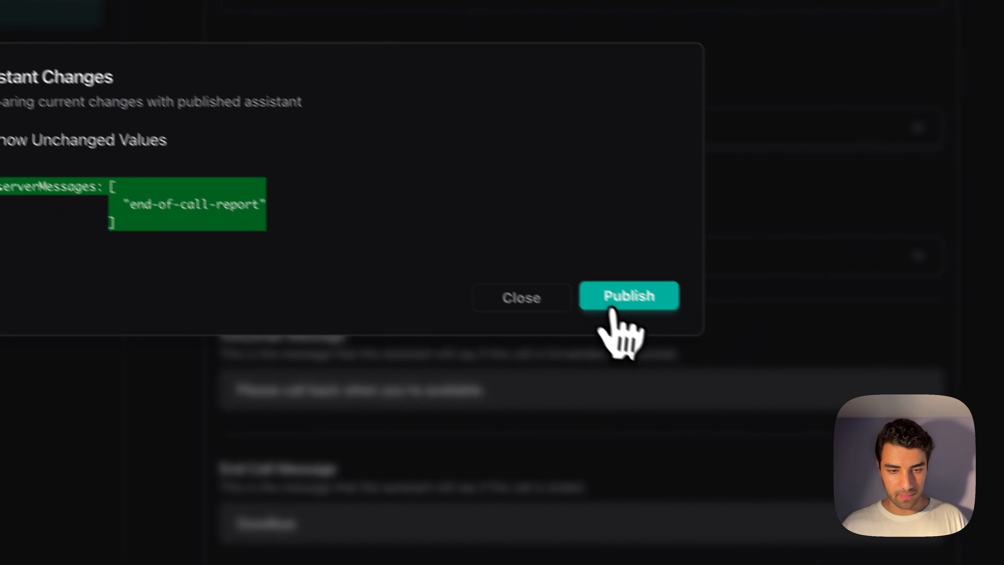
left_click(794, 426)
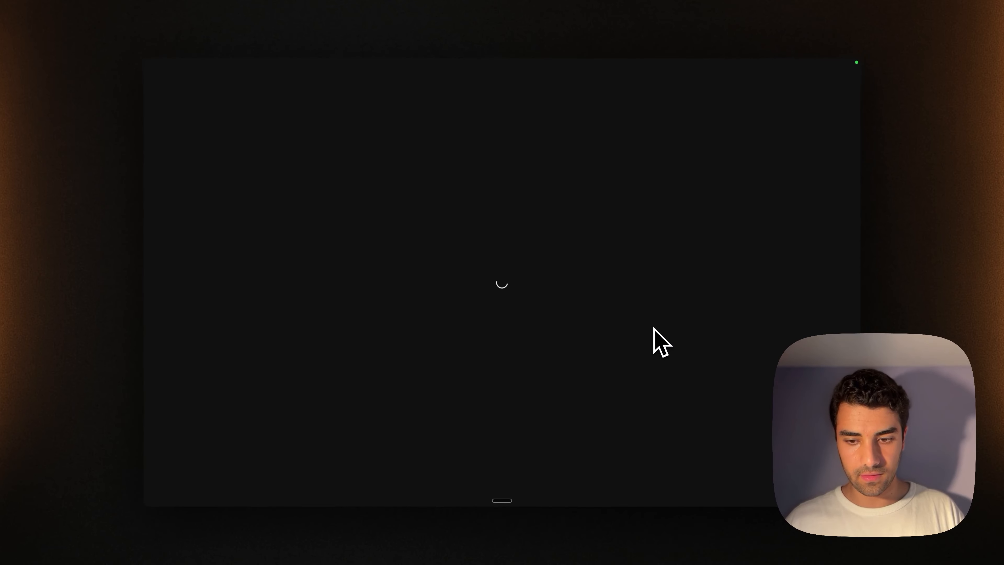
Expand Messaging and scroll up to the Server Settings' Server URL label.
left_click(515, 410)
scroll(516, 401, "down", 15)
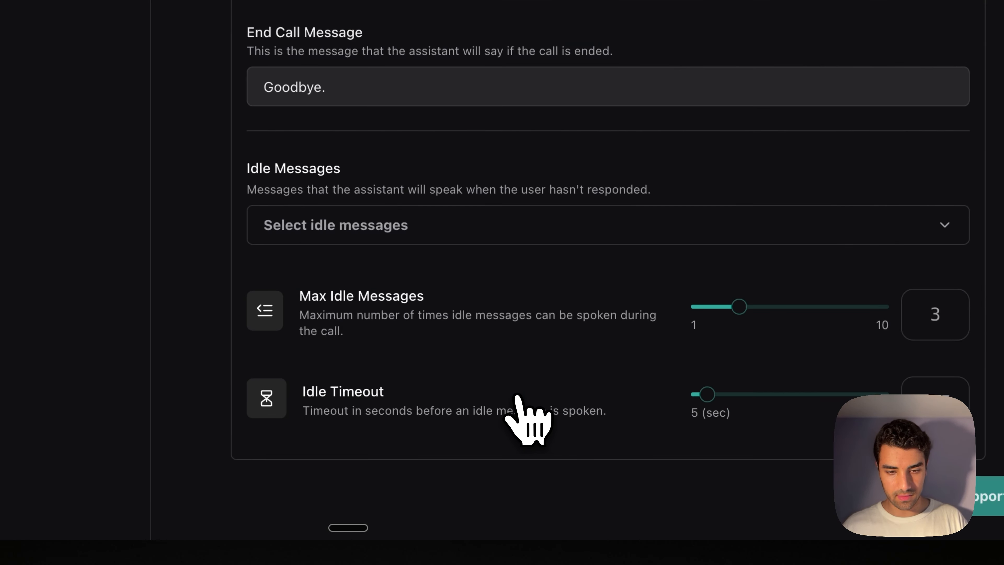
scroll(515, 399, "up", 7)
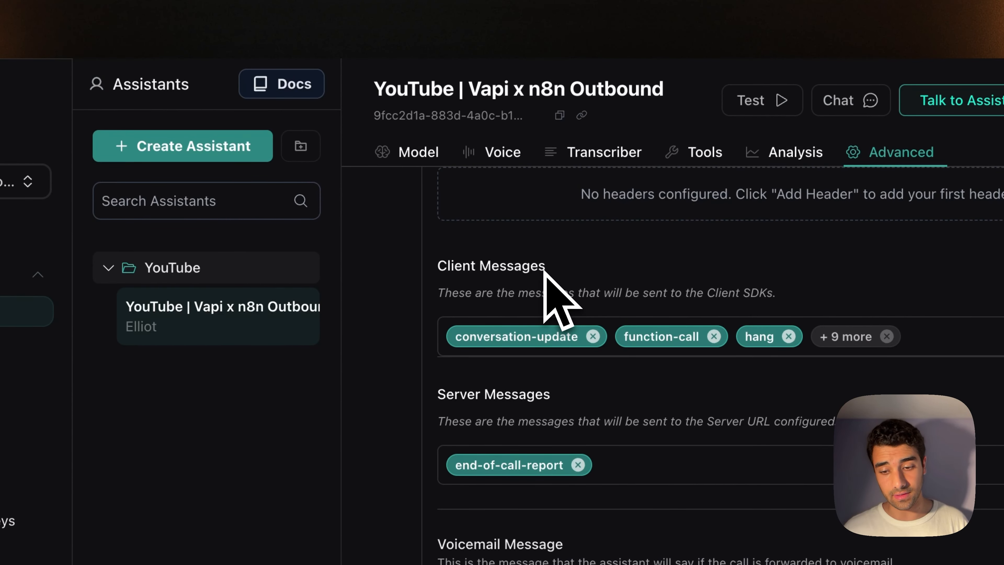
scroll(557, 300, "up", 8)
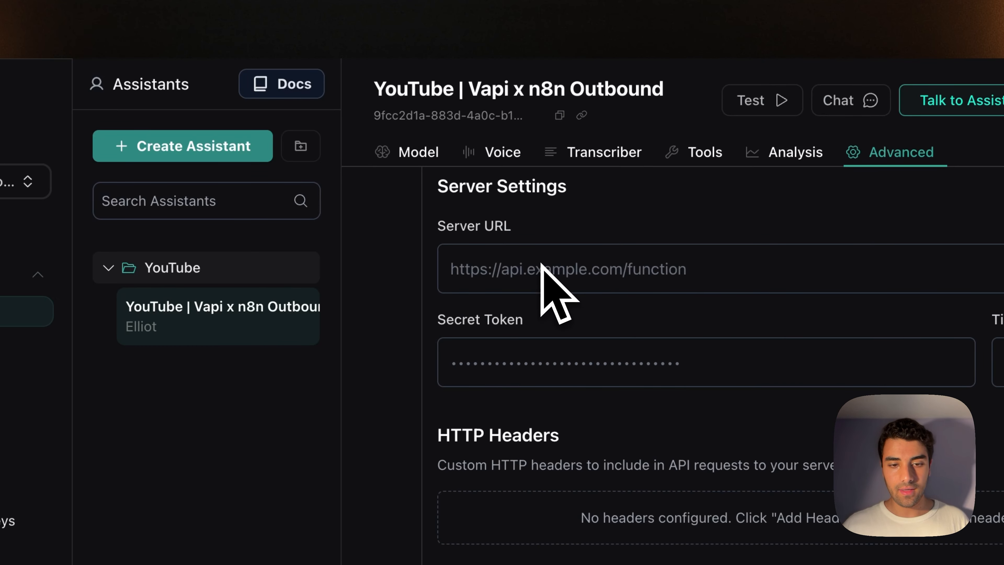
double_click(478, 228)
left_click_drag(483, 231, 544, 230)
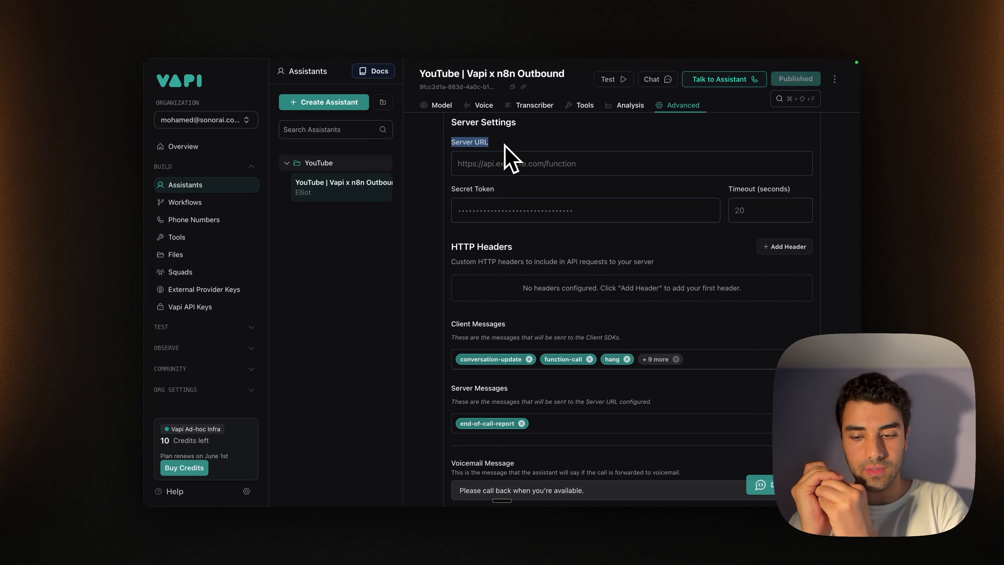
Focus the empty Server URL field, then move to the blank new Make scenario.
left_click(461, 169)
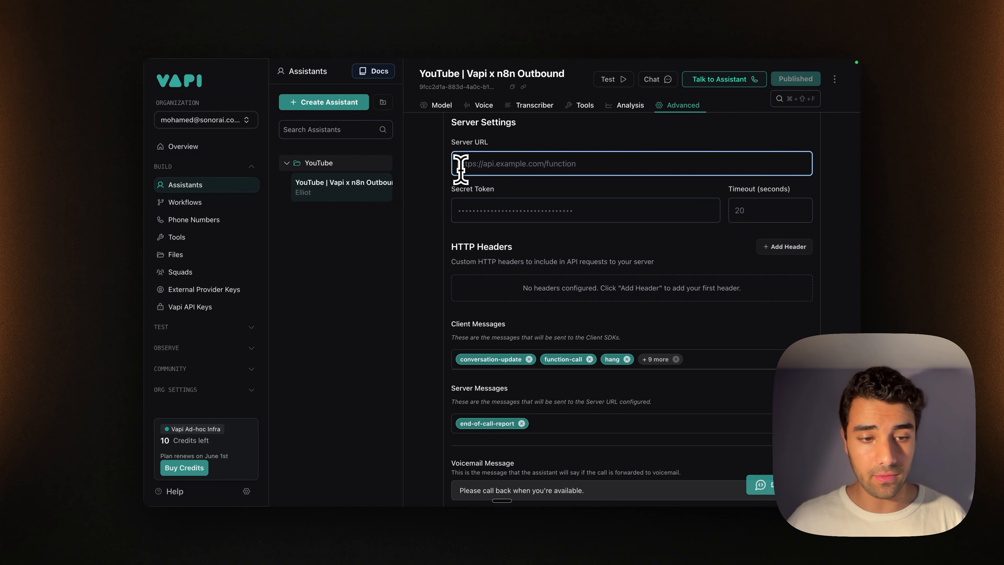
mouse_move(156, 310)
left_click(212, 277)
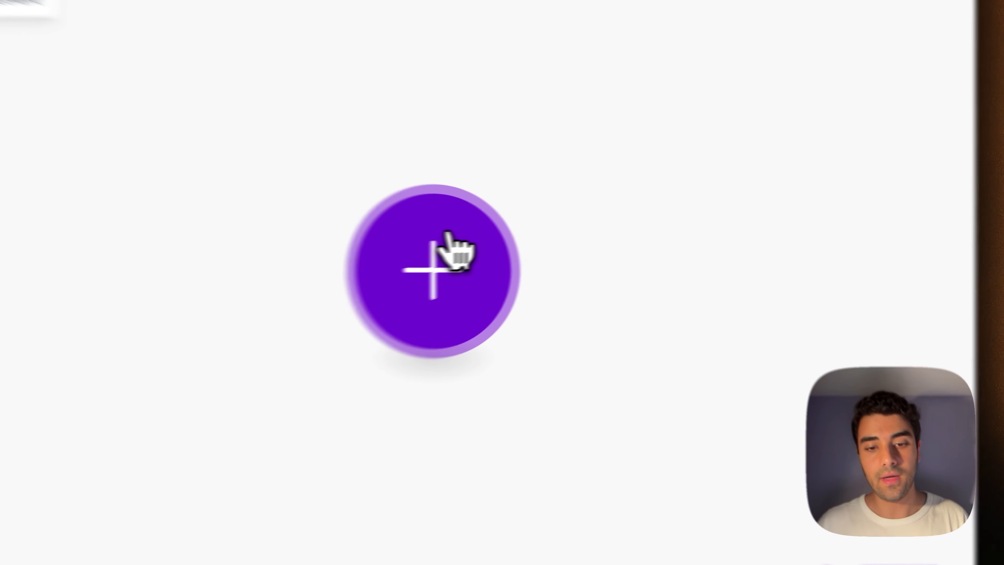
Add a Webhooks Custom webhook trigger named 'VAPI - GSheet Webhook' and copy its address.
left_click(532, 235)
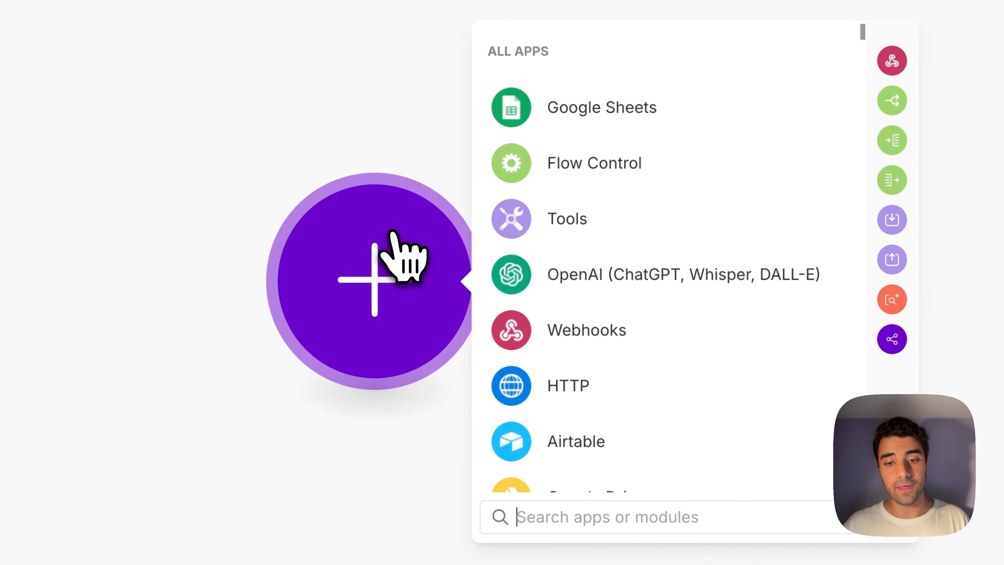
left_click(547, 313)
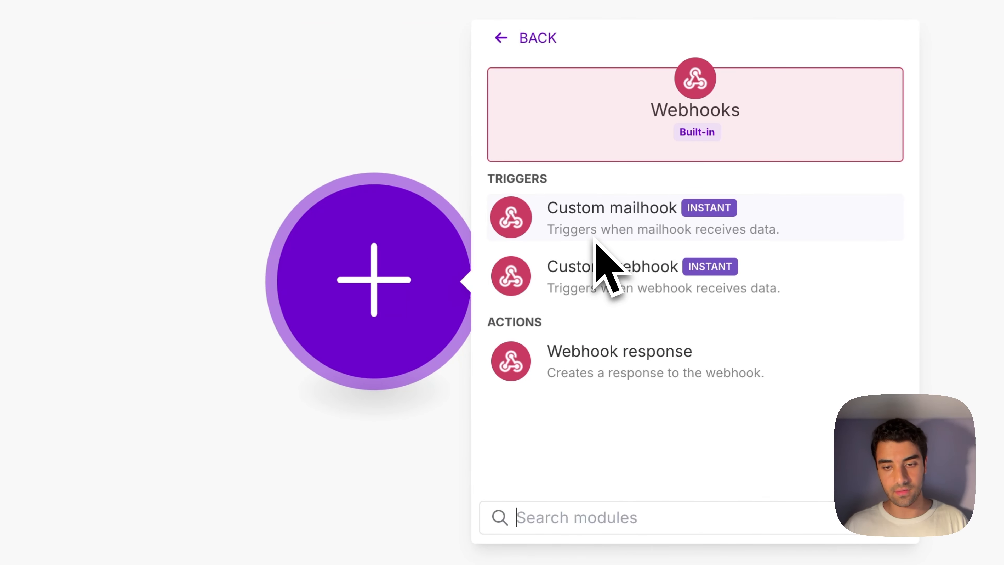
left_click(597, 264)
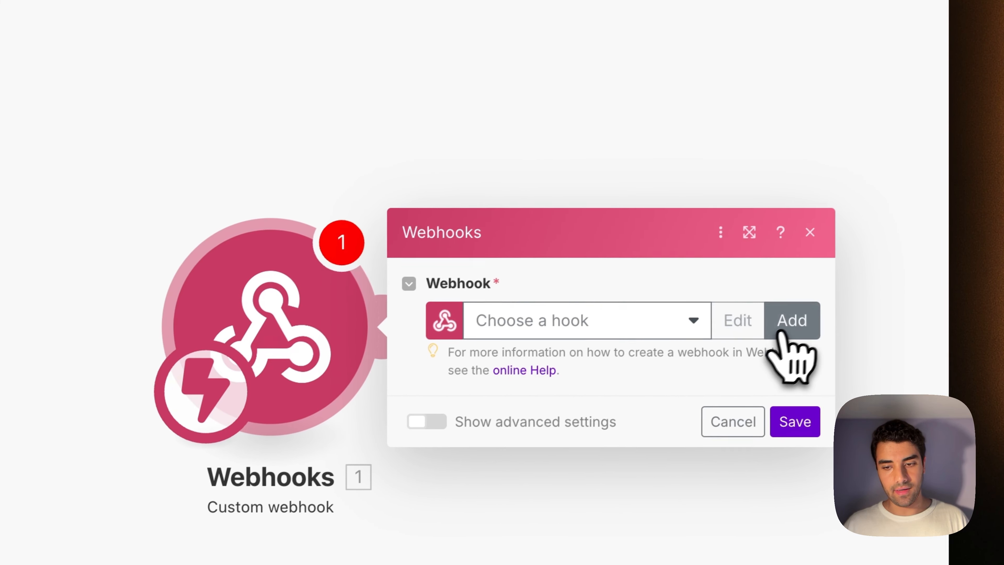
left_click(896, 275)
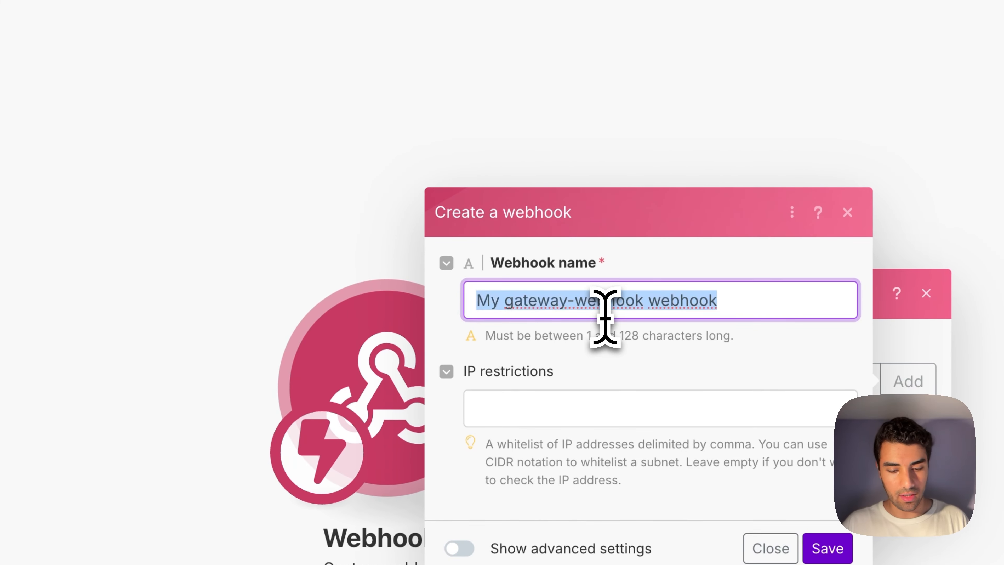
type("VAPI")
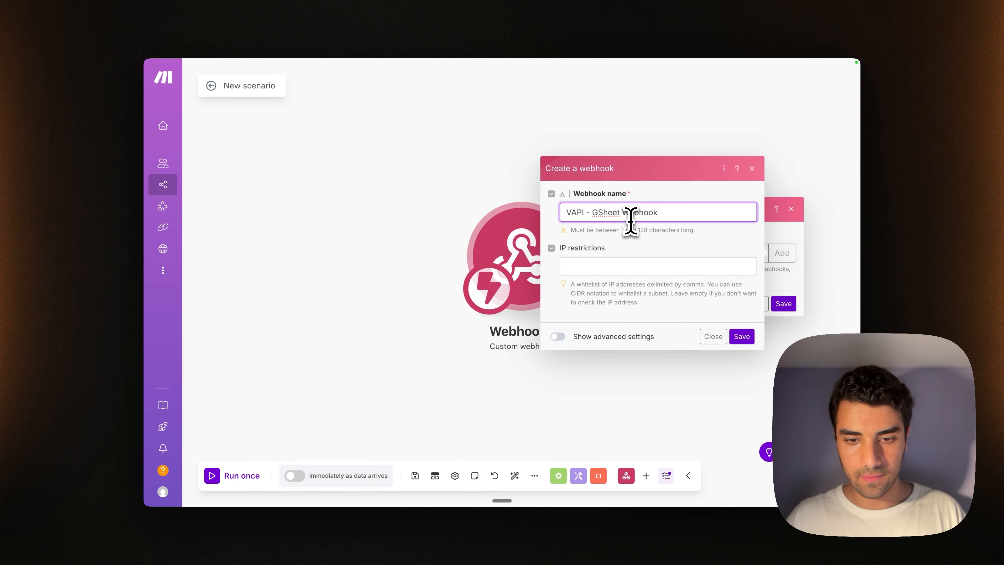
type(" - GSheet Webhook")
left_click(742, 336)
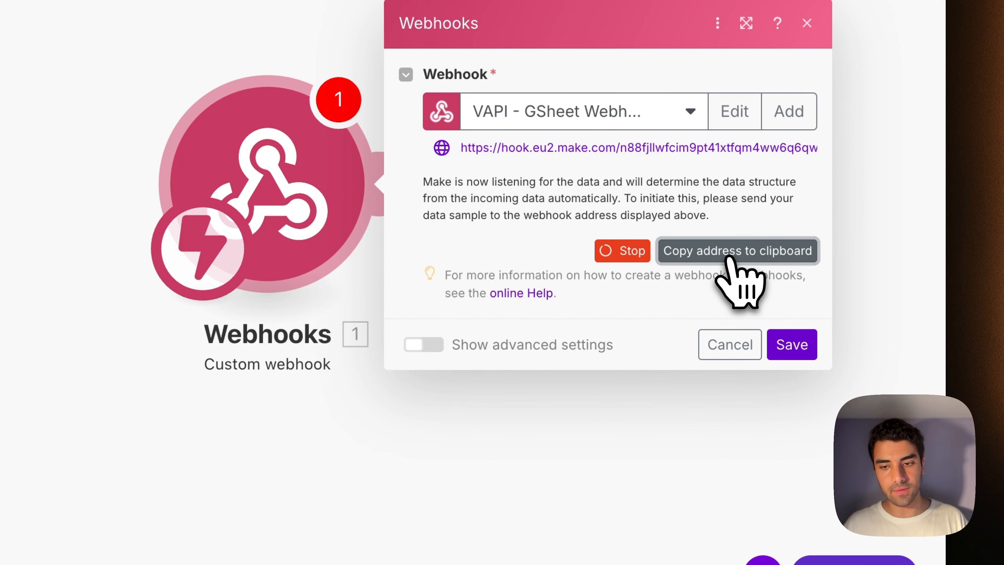
left_click(728, 257)
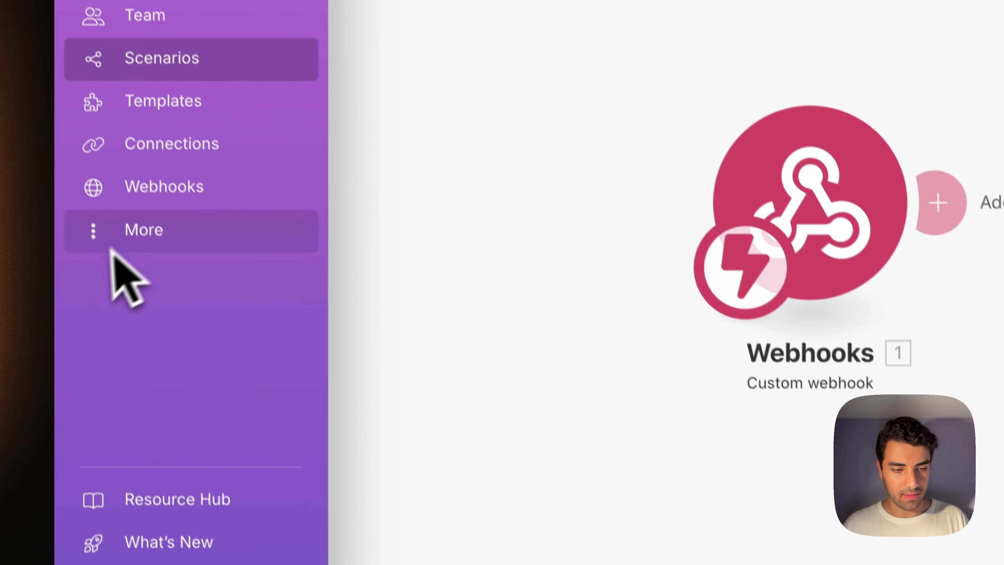
Paste the Make webhook address into the Vapi assistant's Server URL field.
mouse_move(111, 356)
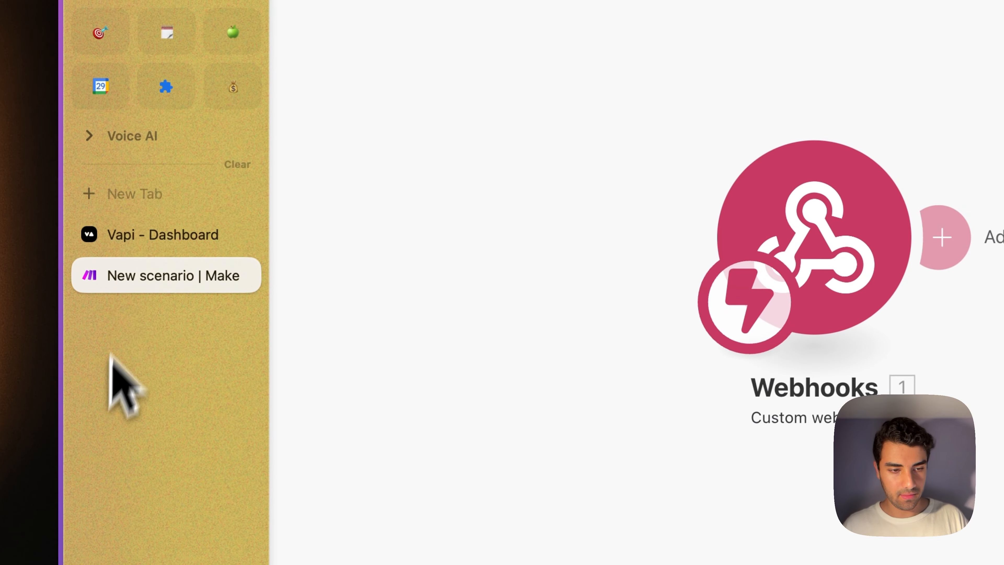
left_click(134, 229)
left_click(470, 198)
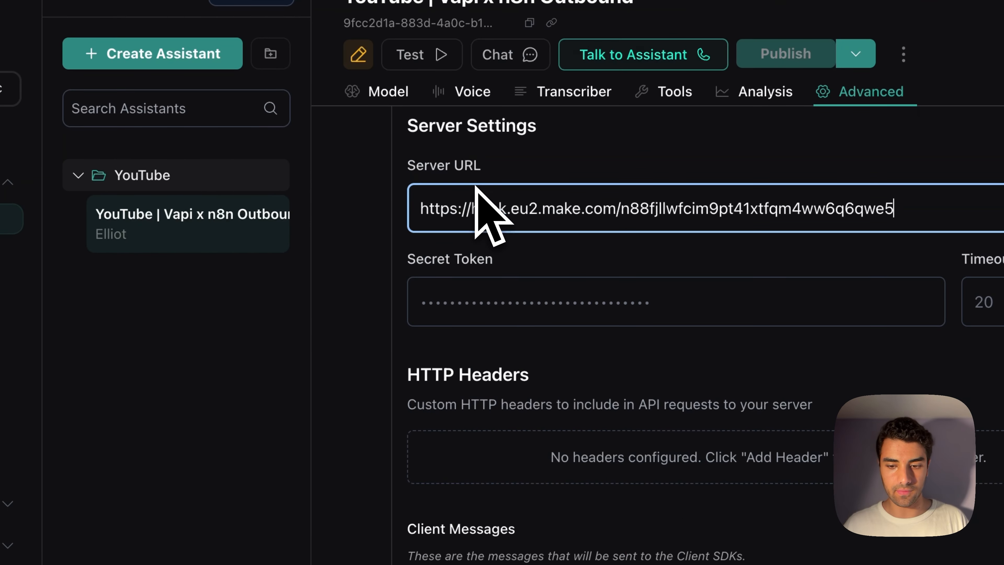
Publish the assistant with its new server URL and check the saved address.
left_click(856, 54)
left_click(800, 91)
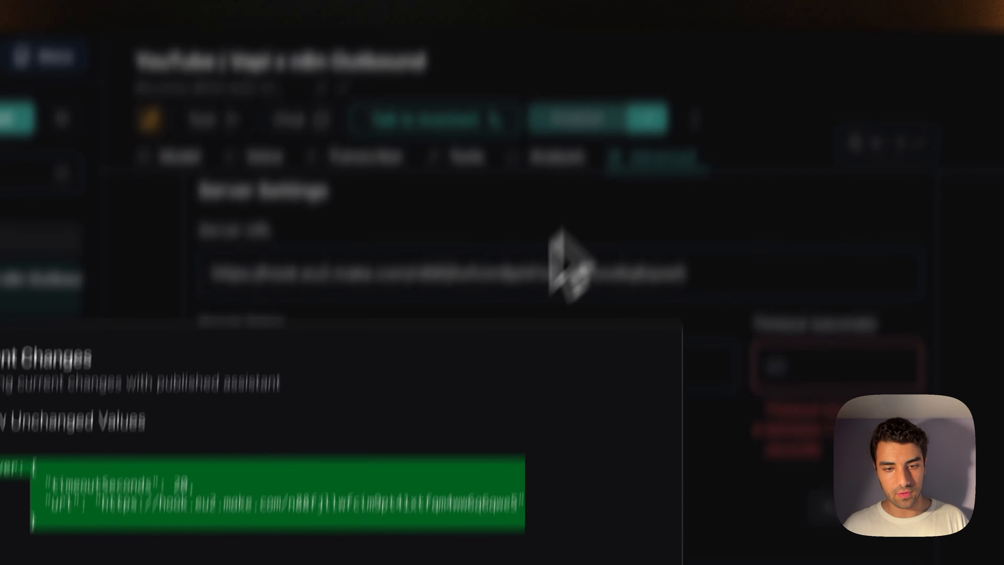
left_click(609, 372)
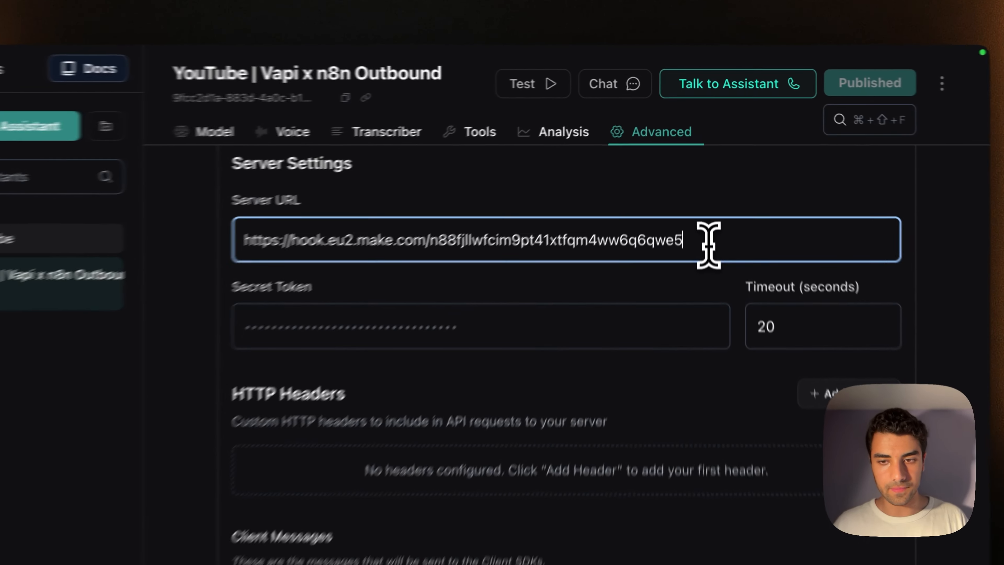
triple_click(709, 167)
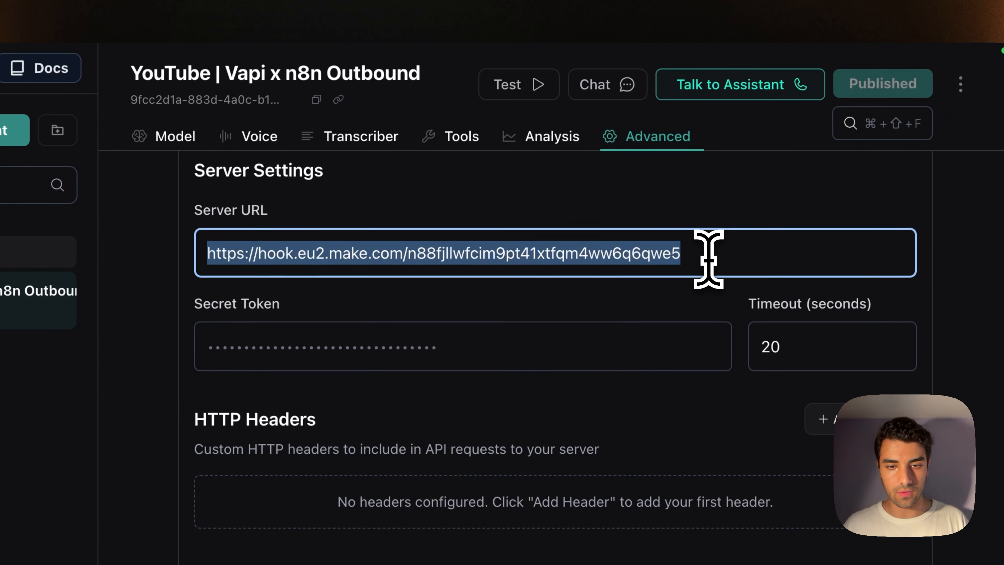
left_click(709, 166)
mouse_move(50, 311)
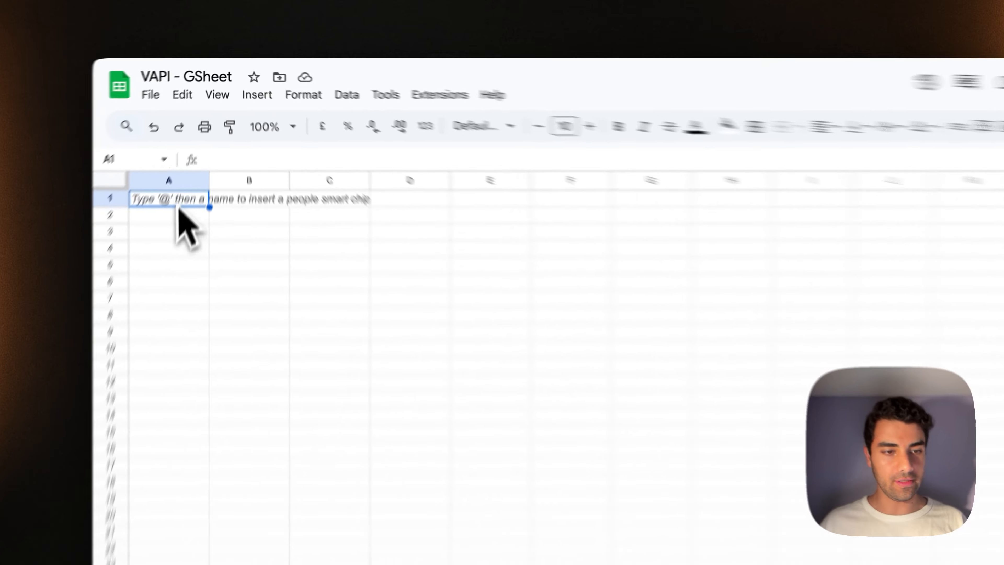
Enter a bold 'Transcript' header in cell A1 and select the cells below it.
double_click(196, 149)
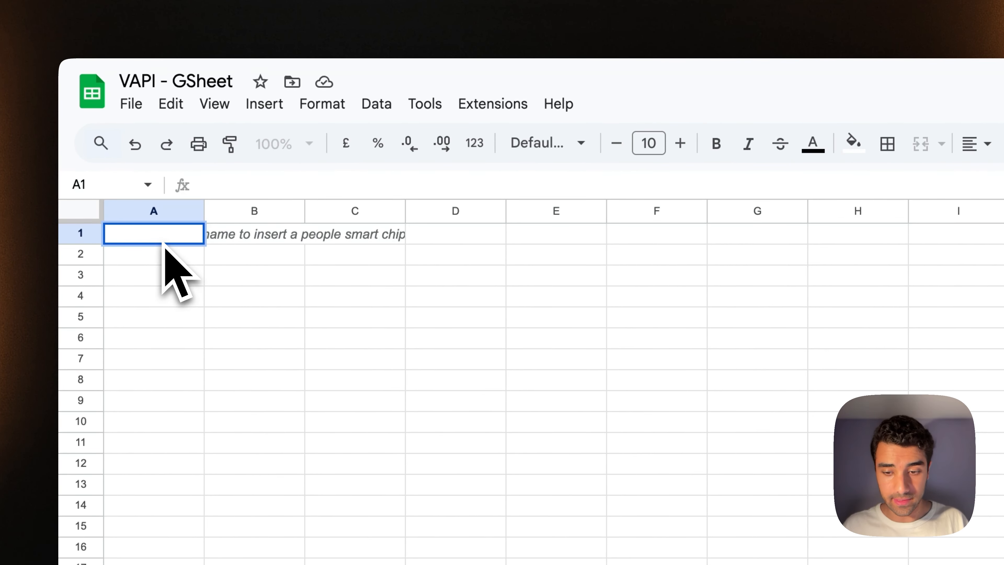
type("Transcript")
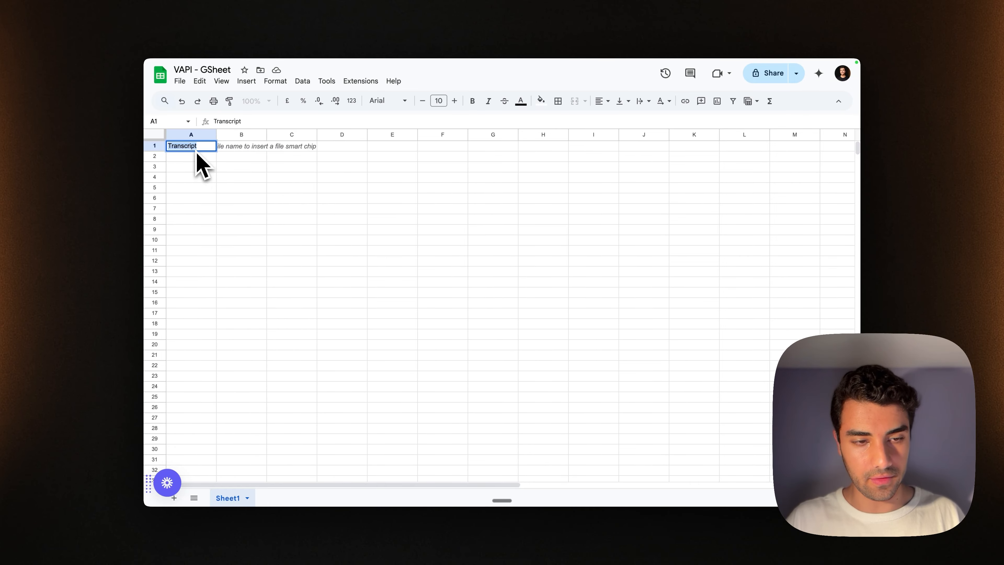
key("super+b")
key("Return")
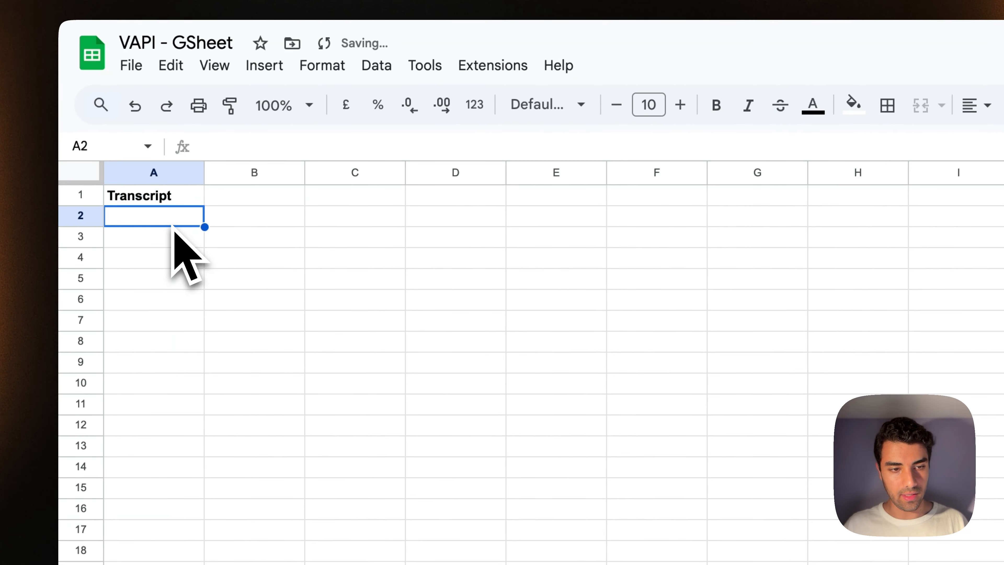
left_click(151, 564, "shift")
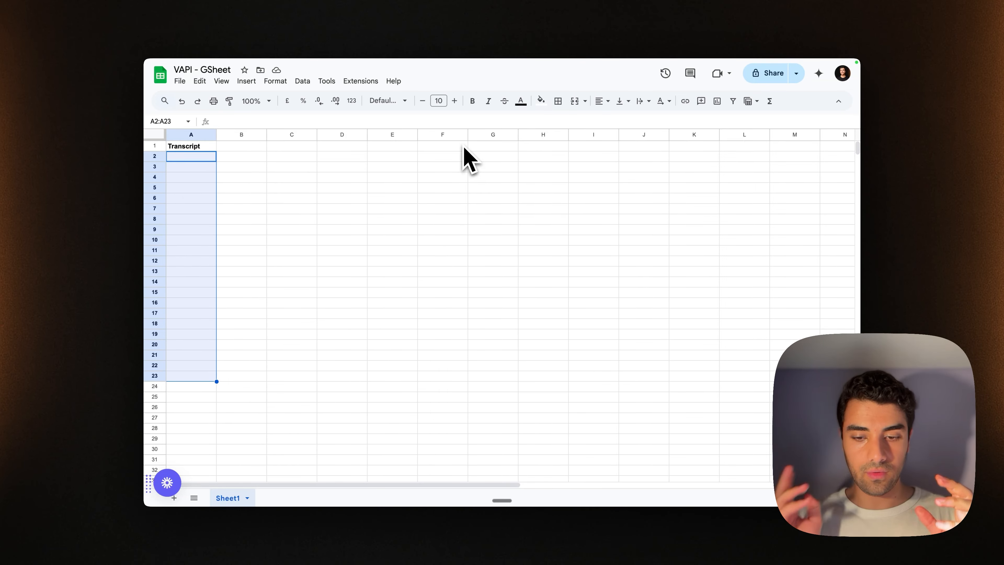
Back in Make, save the webhook settings and the scenario.
left_click(191, 274)
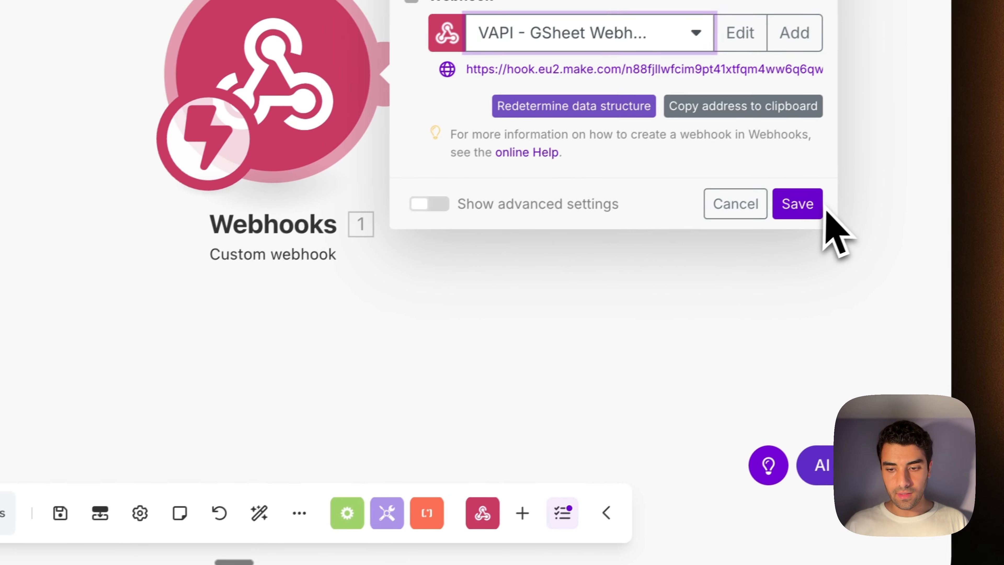
left_click(800, 208)
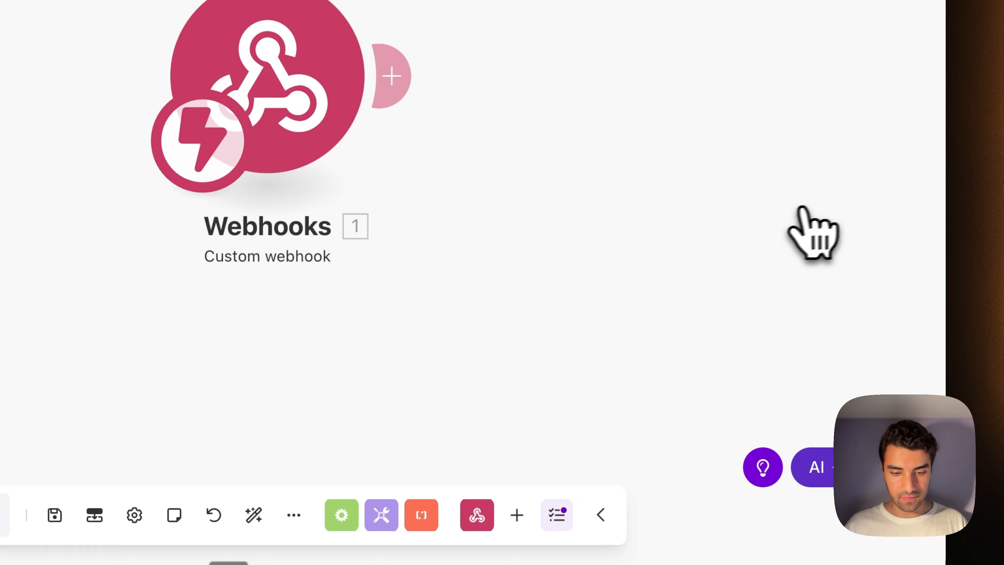
left_click(343, 445)
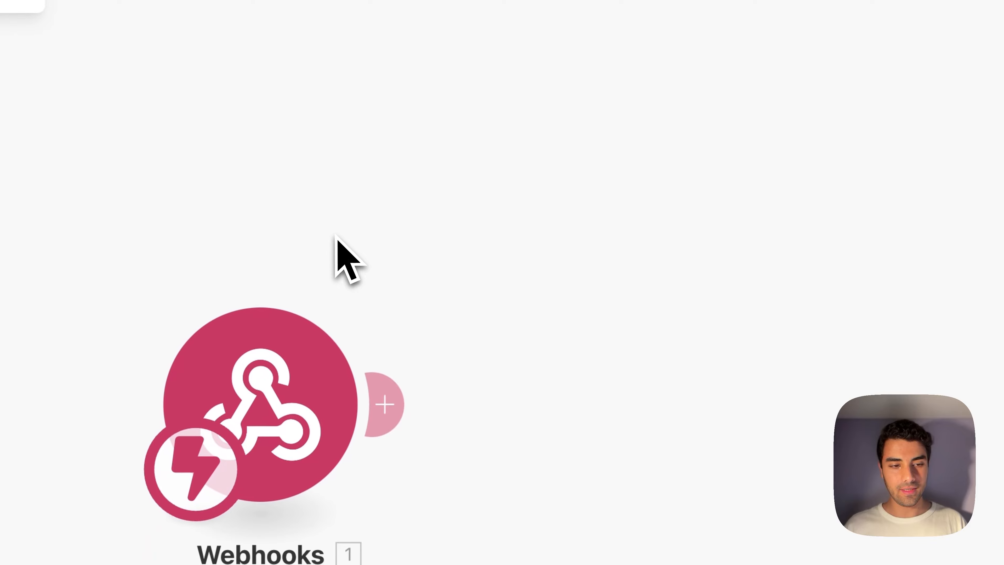
Add a Google Sheets Add a Row module targeting Sheet1 of the 'VAPI - GSheet' spreadsheet.
left_click(385, 403)
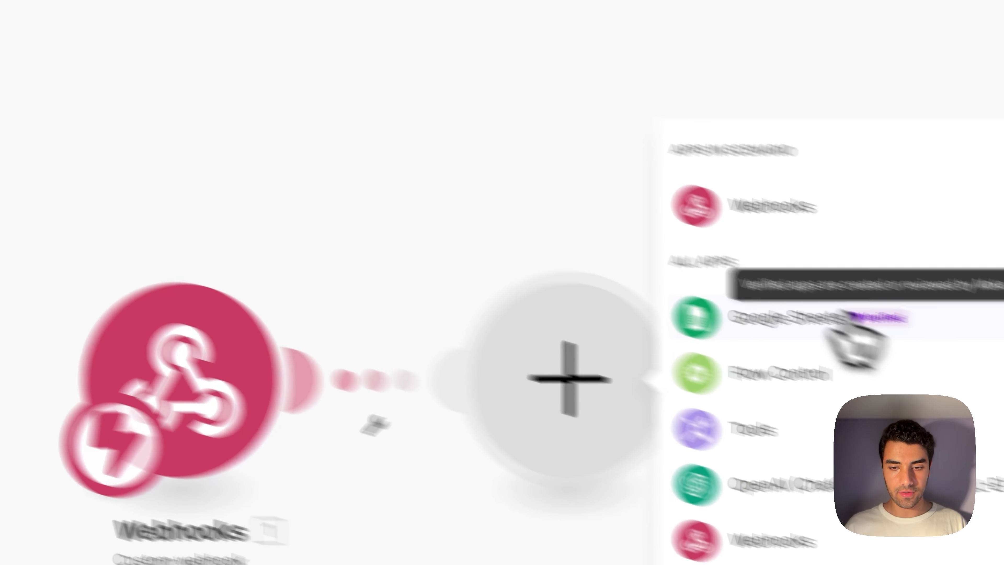
left_click(841, 334)
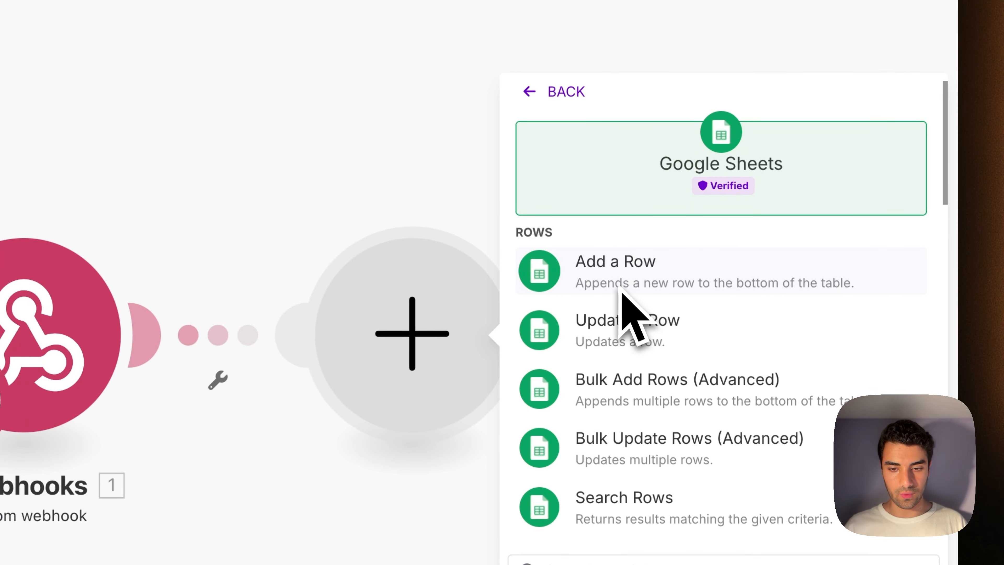
left_click(624, 272)
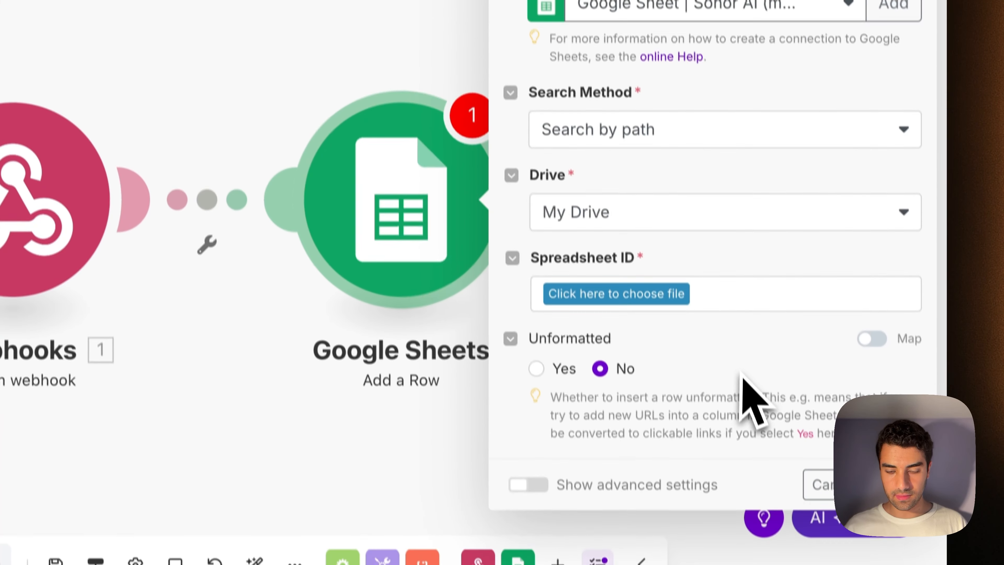
left_click(677, 294)
left_click(624, 412)
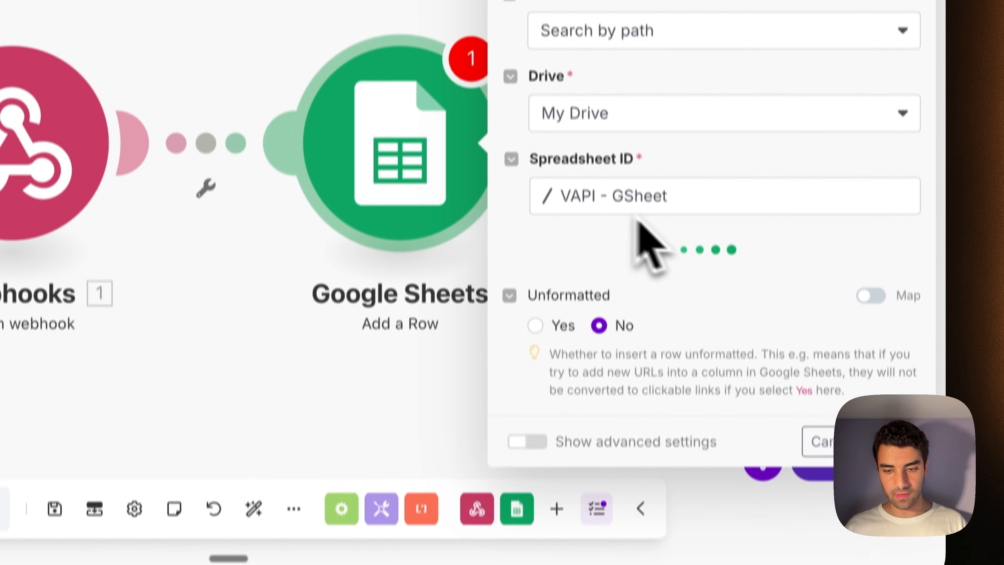
left_click(648, 298)
left_click(616, 340)
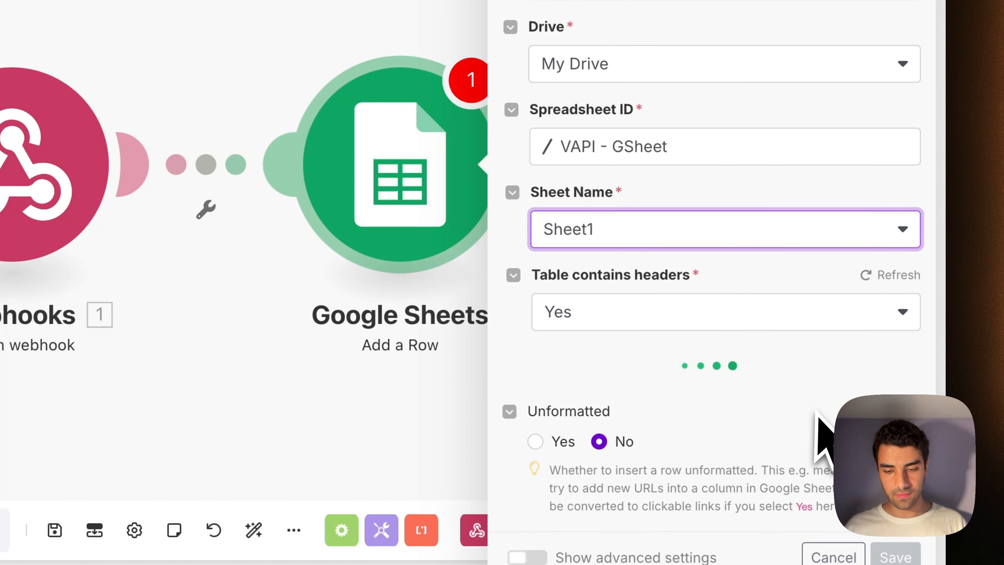
Focus the Transcript (A) value, then unlink Google Sheets from the Webhooks module.
scroll(687, 90, "down", 3)
left_click(682, 148)
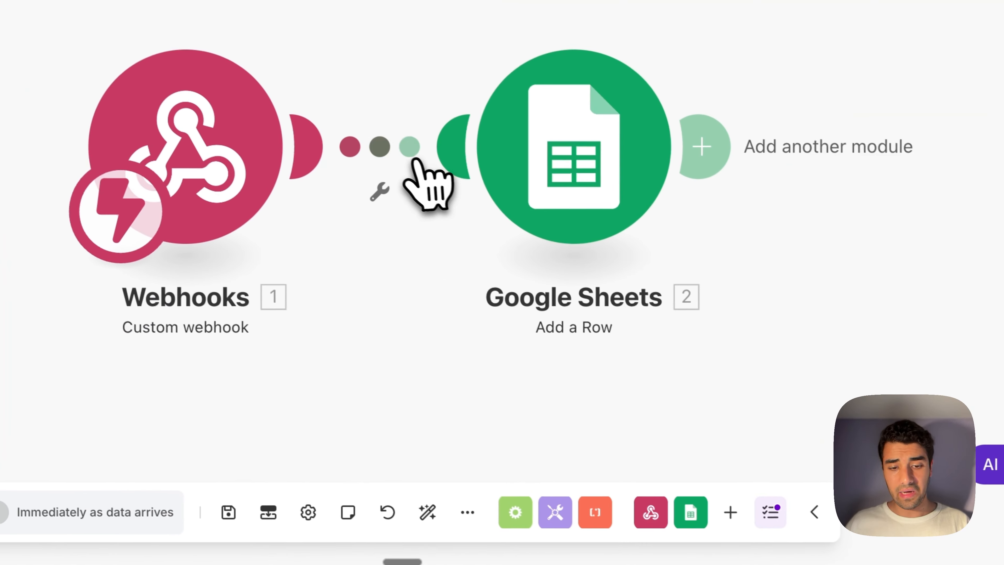
right_click(271, 103)
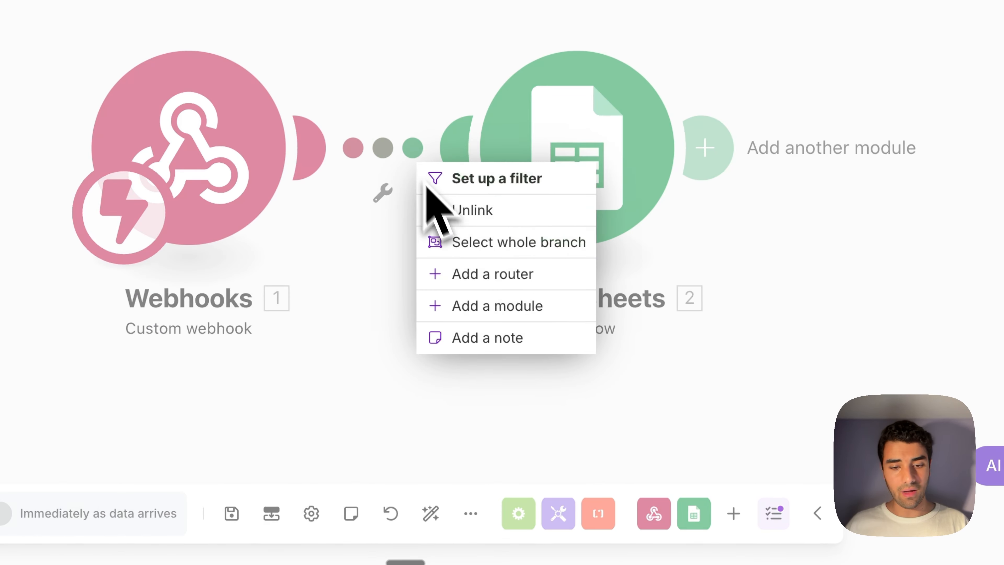
left_click(299, 155)
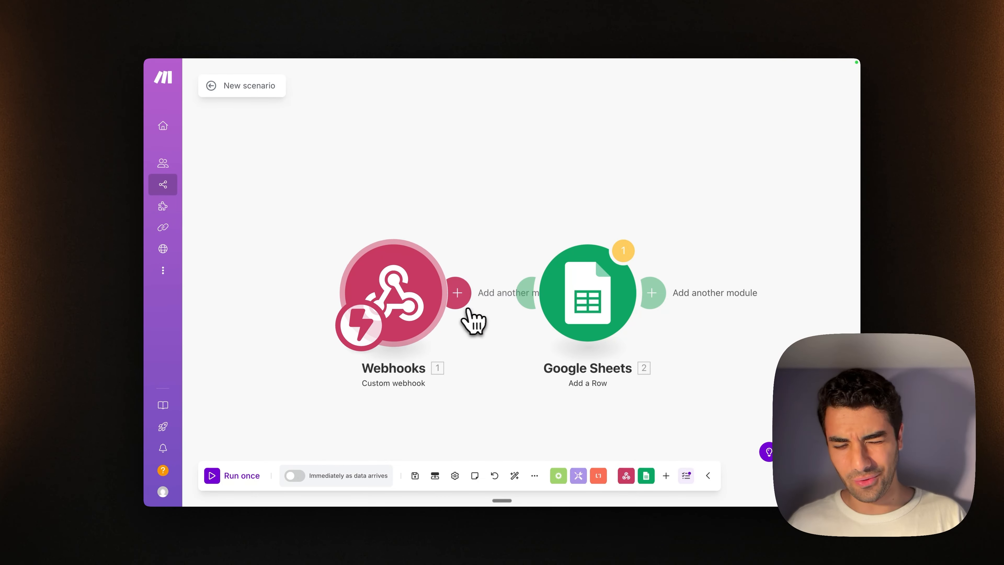
Return to the Vapi dashboard and start a Talk to Assistant test call.
mouse_move(157, 334)
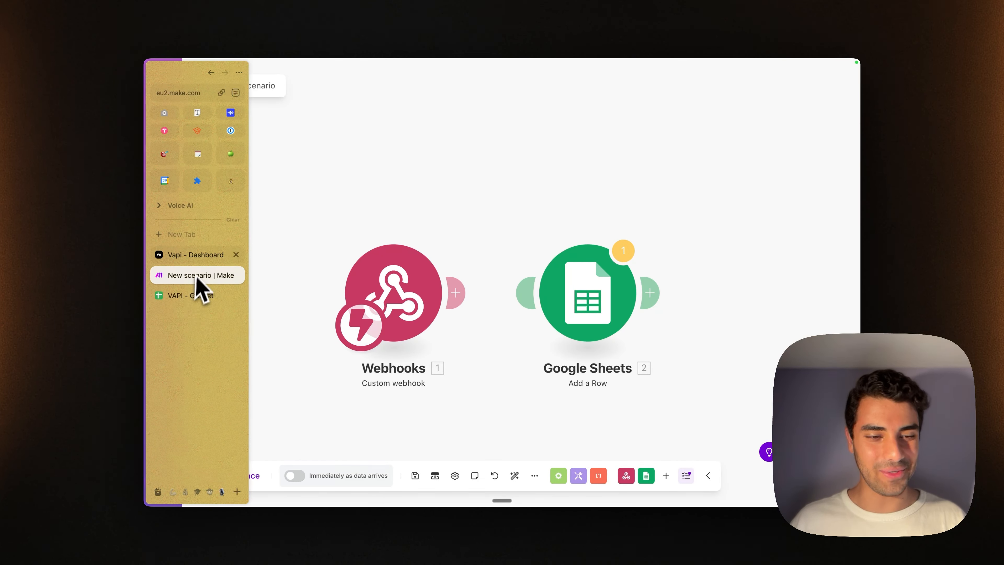
left_click(197, 261)
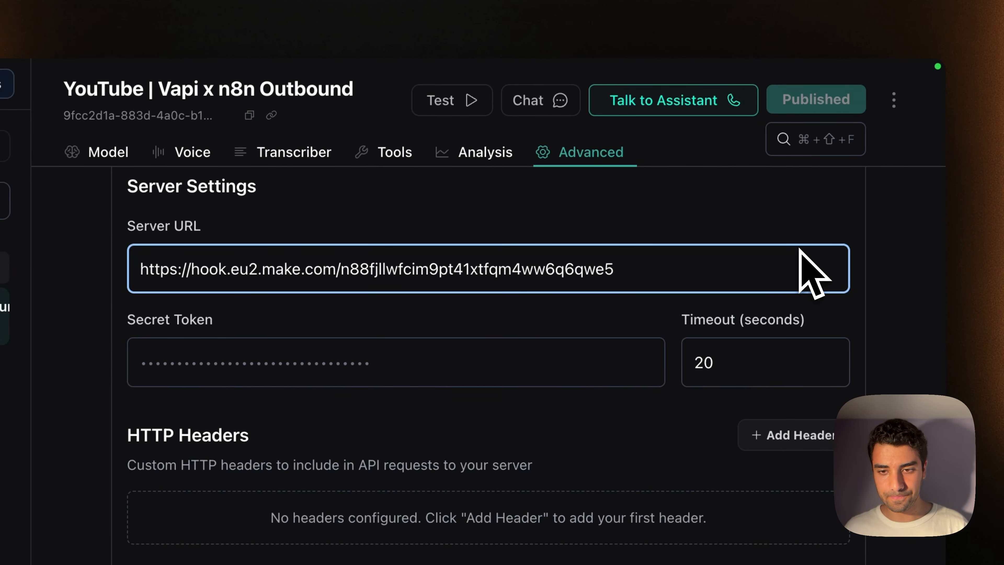
left_click(672, 104)
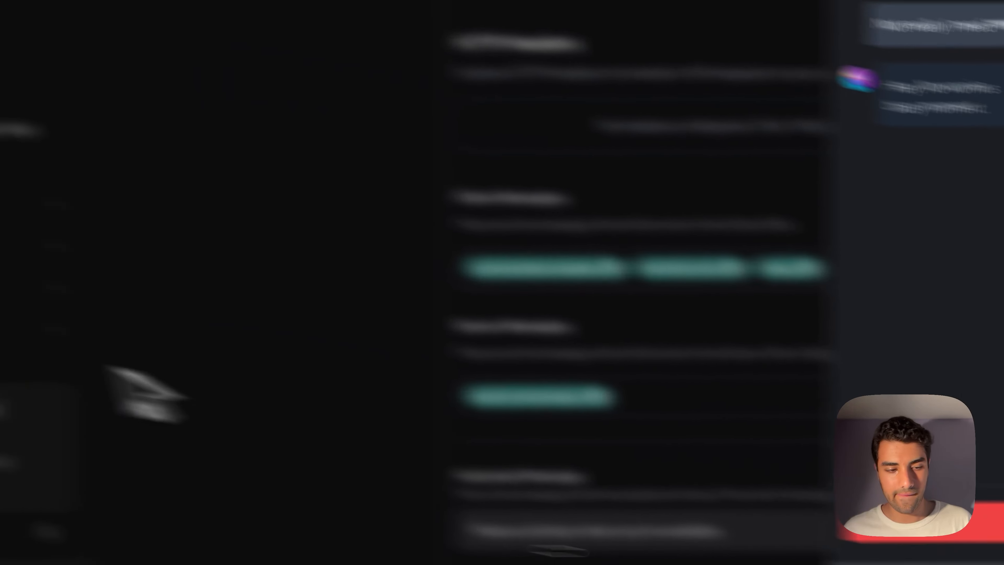
Run the Make scenario once, end the Vapi test call, and return to Make's received bundle.
mouse_move(154, 214)
left_click(178, 238)
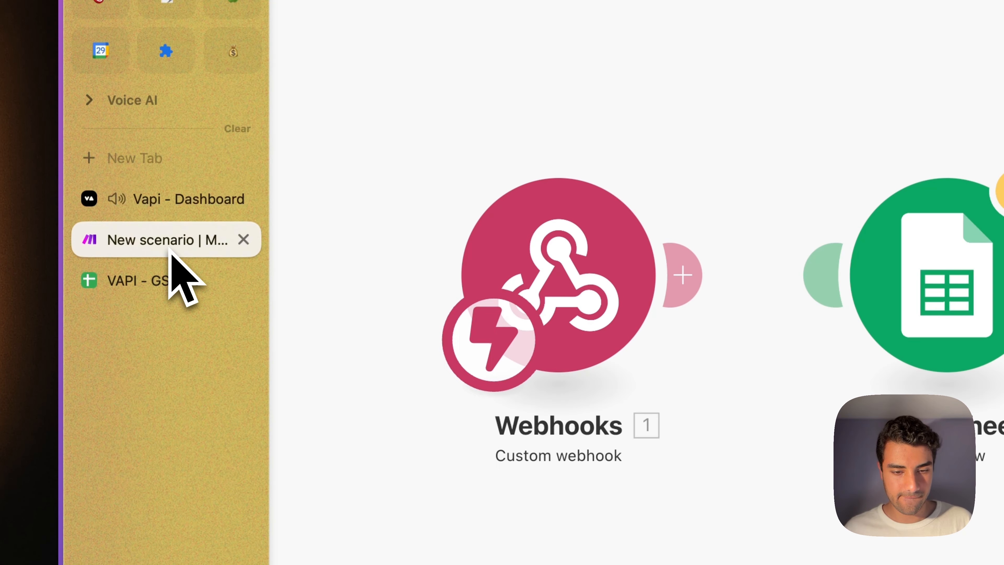
left_click(215, 445)
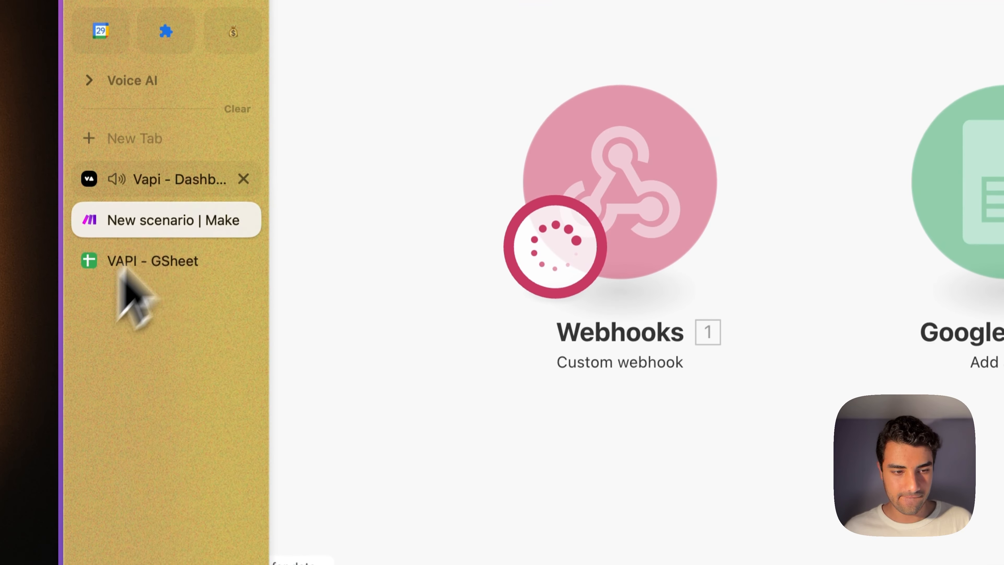
left_click(186, 195)
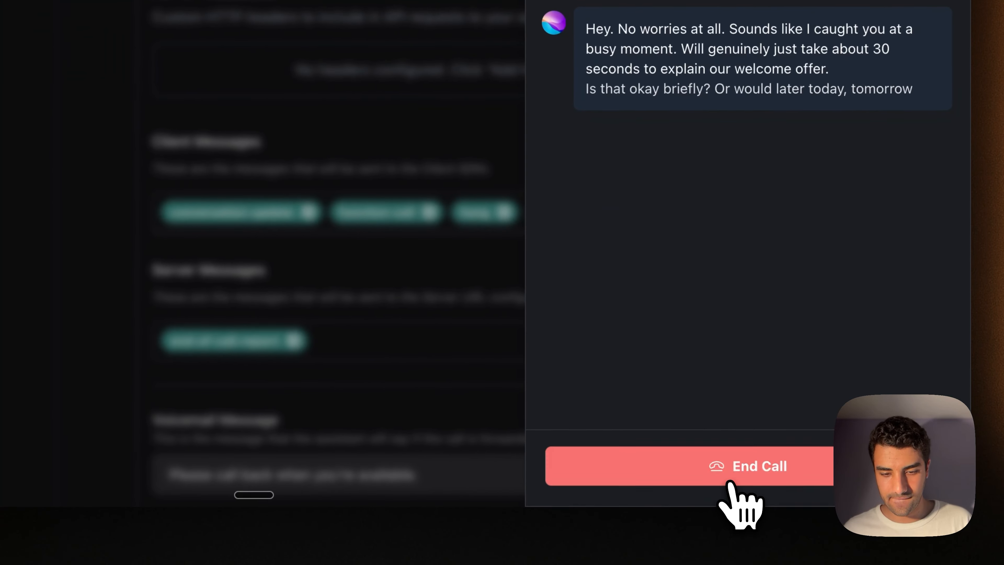
left_click(825, 522)
mouse_move(117, 263)
left_click(91, 296)
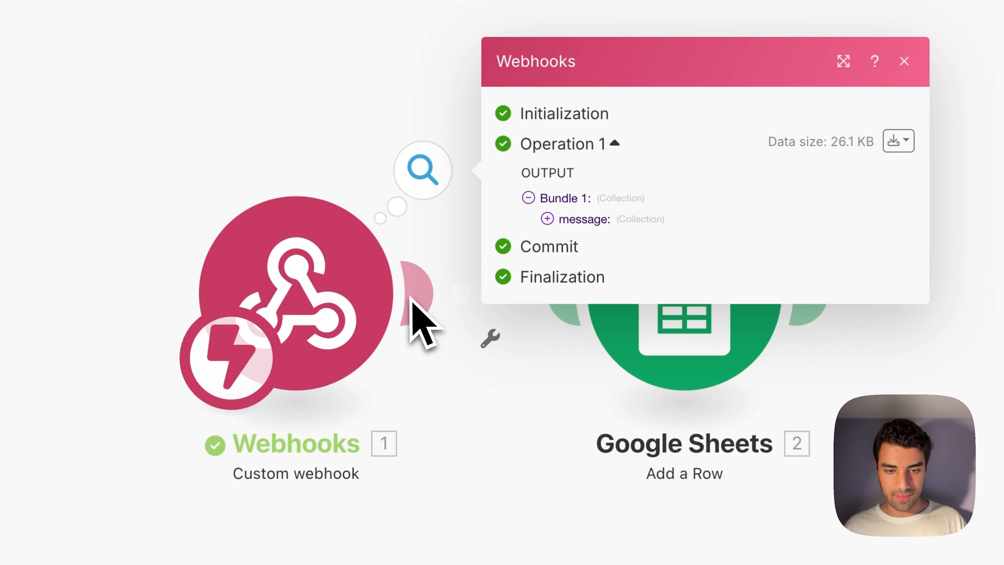
Close the webhook output, reposition the Google Sheets module and delete a stray empty module.
left_click(904, 61)
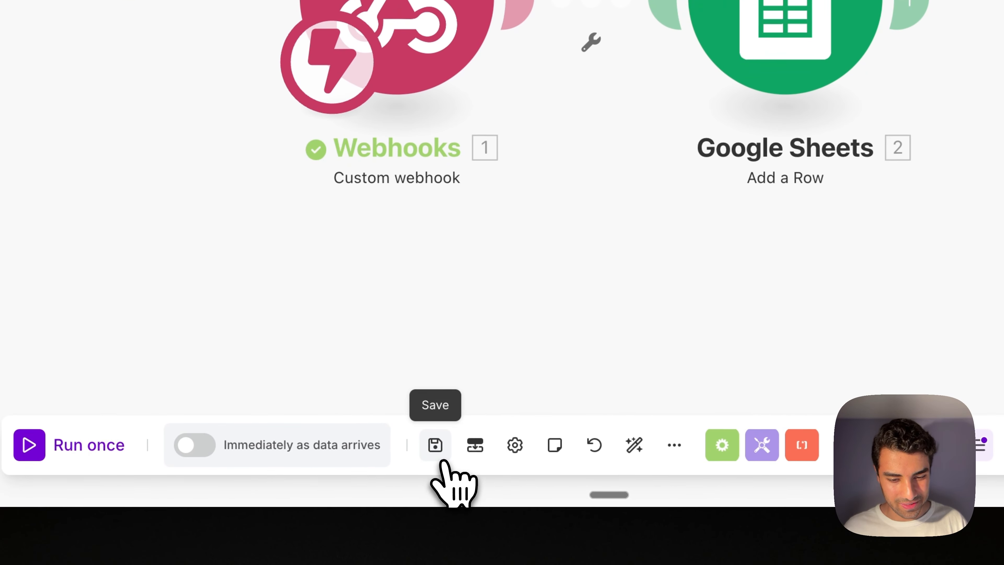
left_click_drag(721, 23, 547, 403)
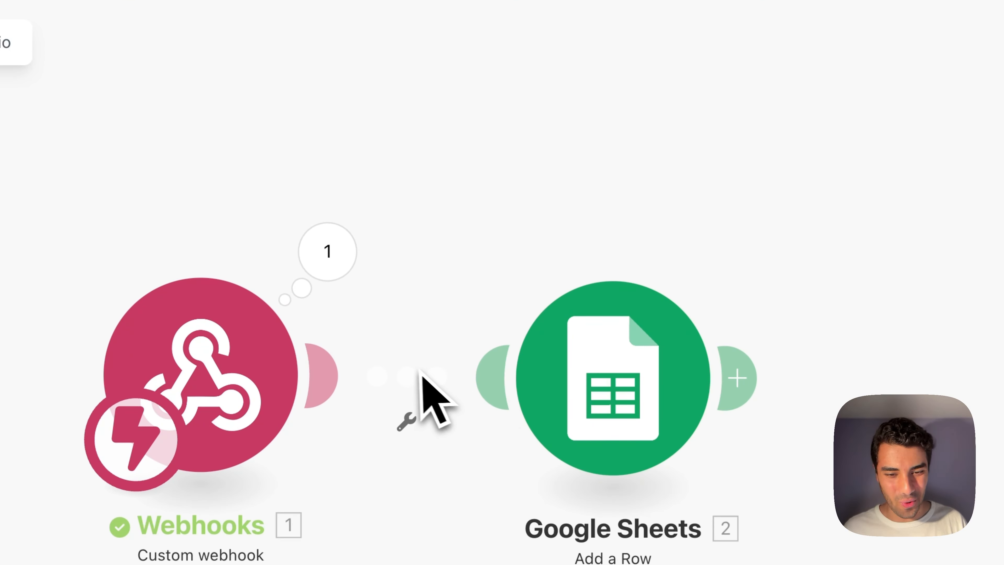
double_click(420, 370)
left_click(471, 149)
left_click_drag(443, 398, 672, 254)
right_click(670, 239)
left_click(696, 281)
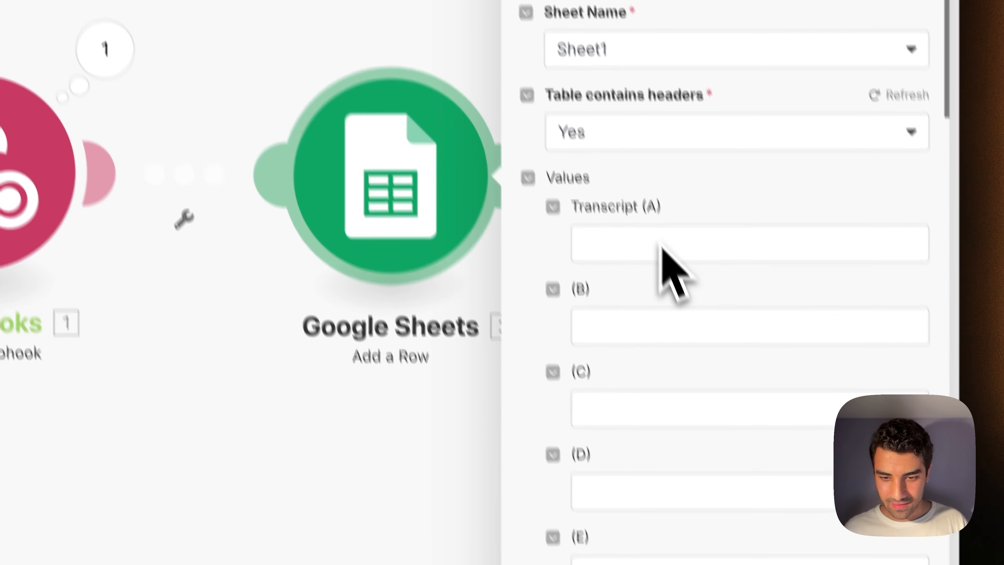
Map the webhook's message transcript into the Transcript (A) value.
left_click(663, 247)
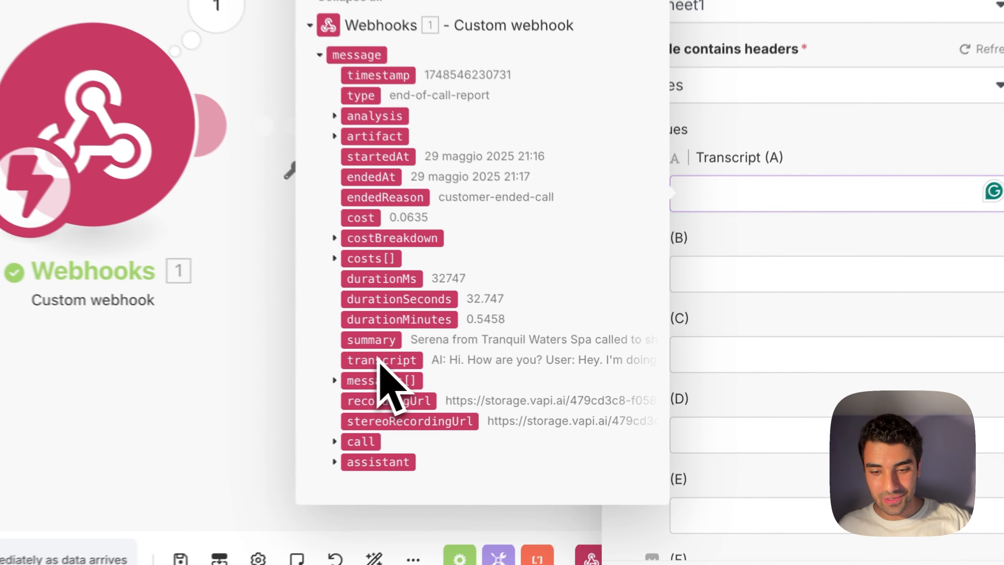
left_click_drag(520, 373, 748, 282)
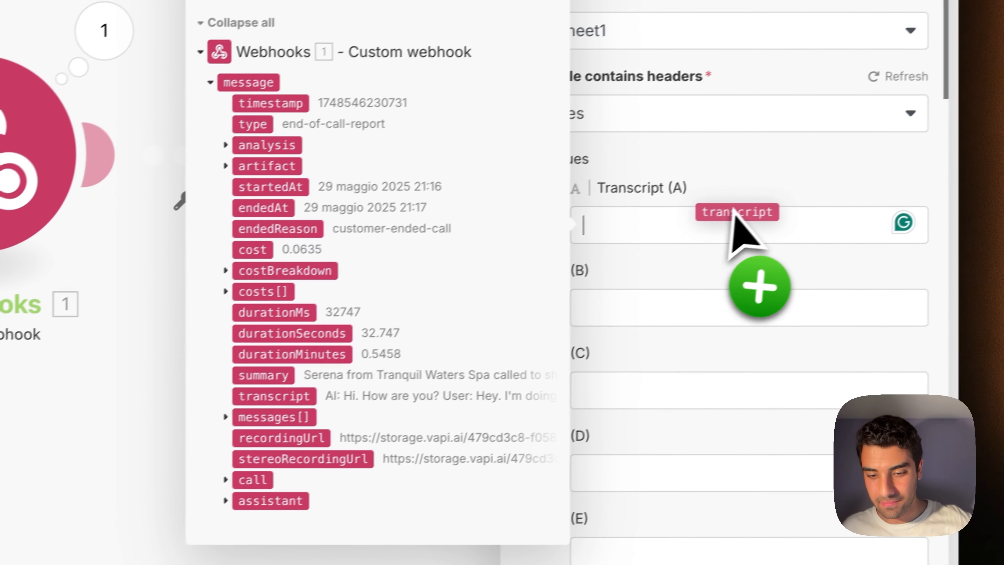
left_click_drag(732, 211, 736, 224)
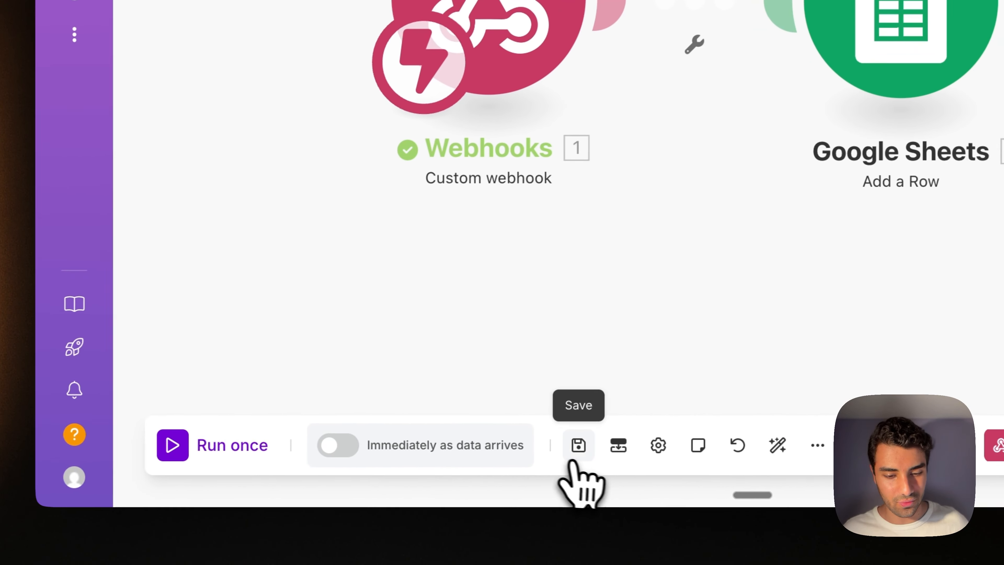
Run the Make scenario once and place a new test call from the Vapi dashboard.
left_click(209, 445)
mouse_move(139, 305)
left_click(164, 189)
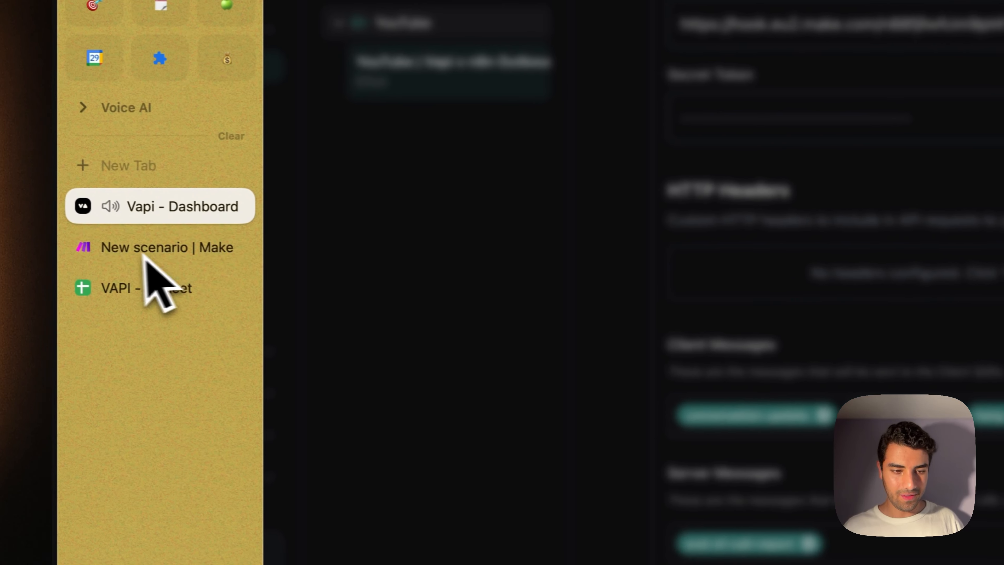
Confirm the Make run, then check the new transcript in cell A2 of VAPI - GSheet.
left_click(159, 247)
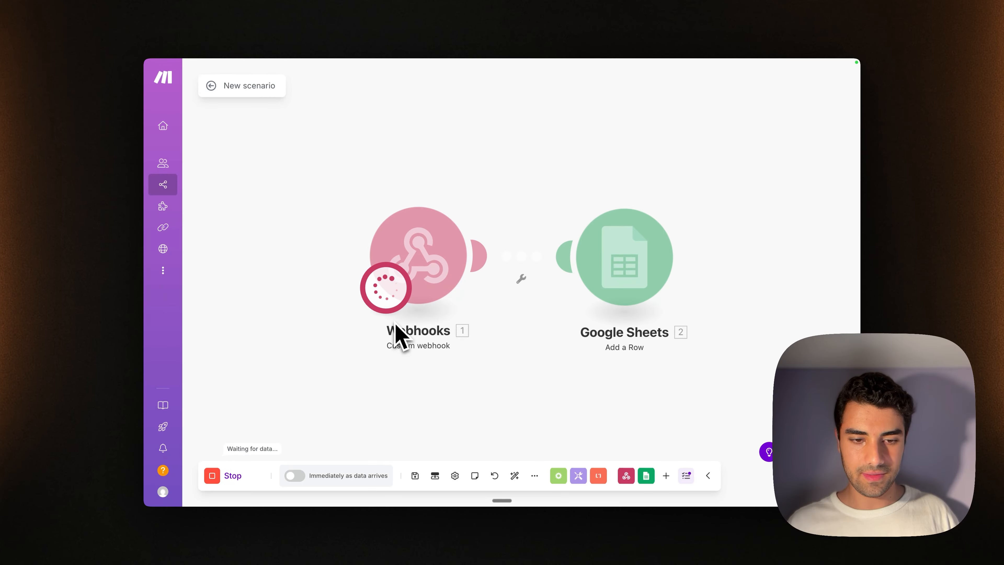
mouse_move(163, 314)
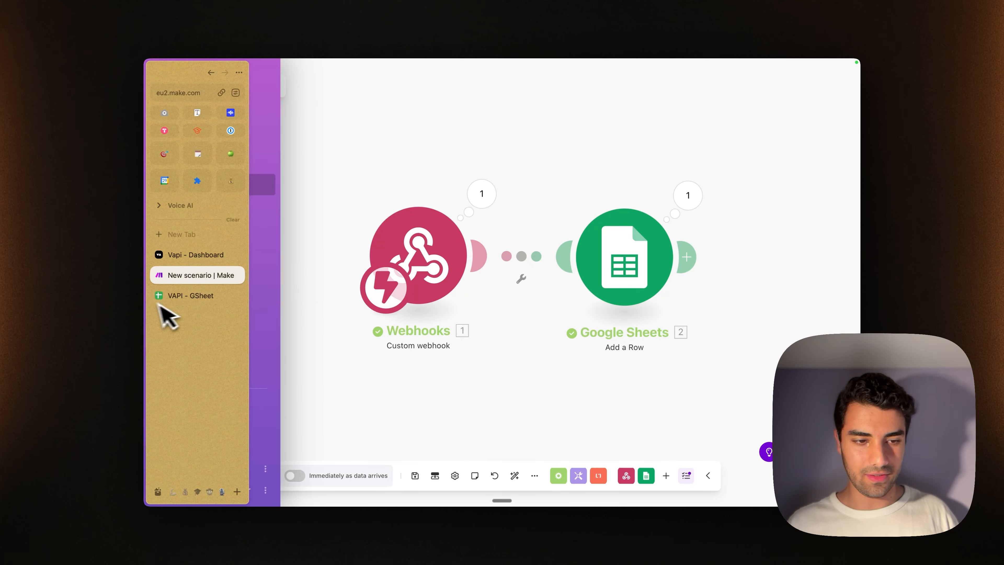
left_click(170, 296)
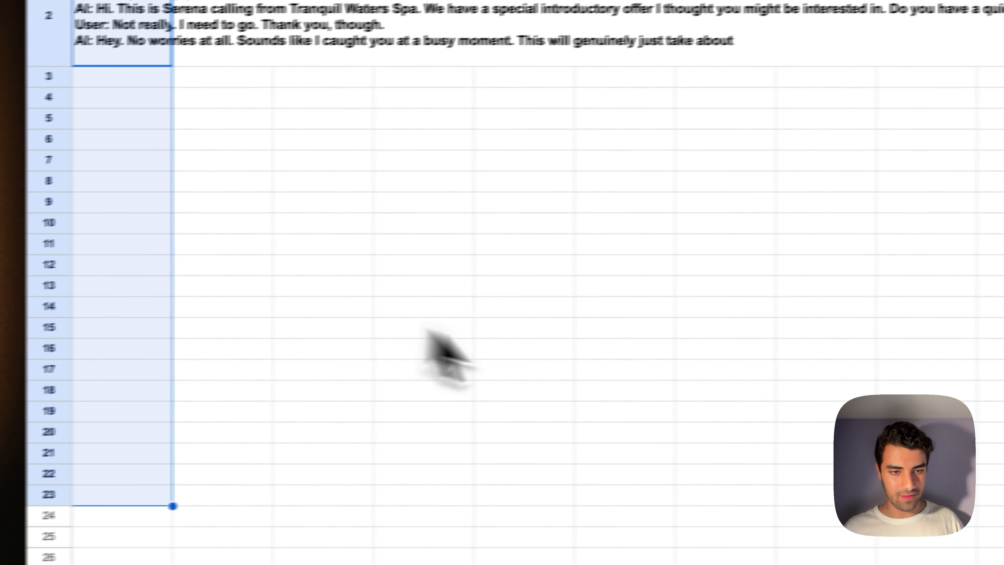
left_click(141, 24)
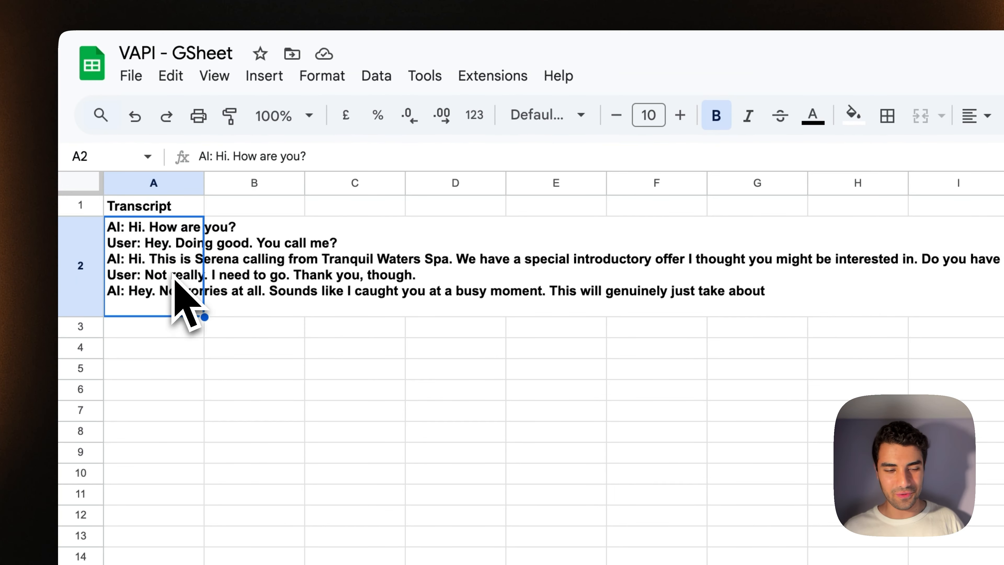